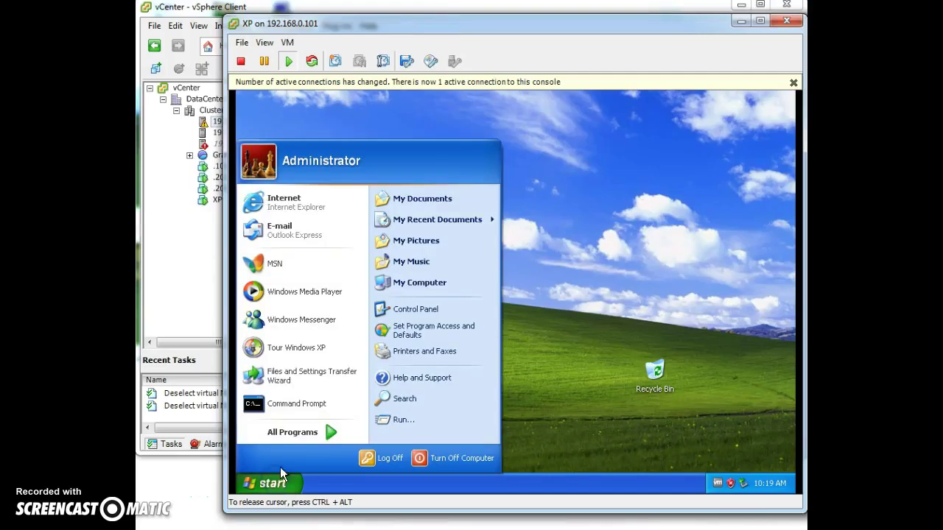
# Open a command prompt in the XP virtual machine, and display host 192.168.0.101's standard switch networking in the vSphere Client.
pyautogui.click(299, 403)
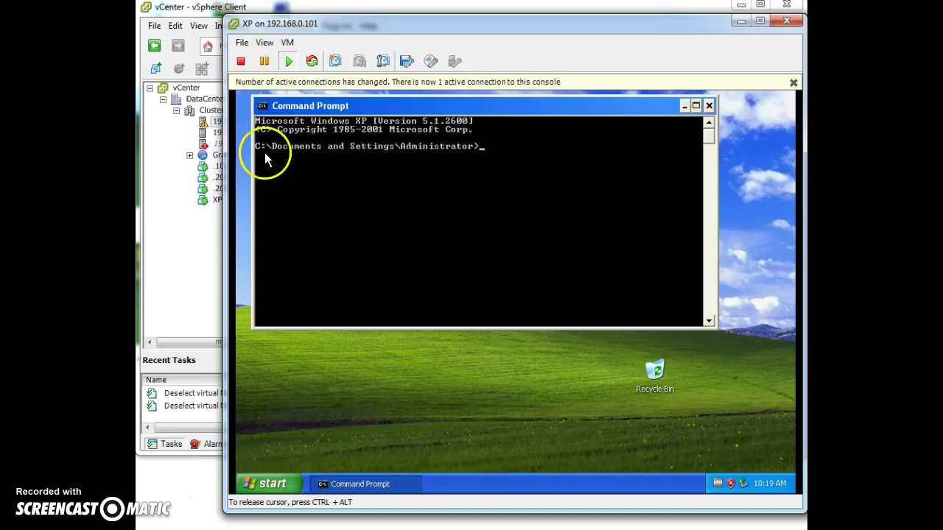
pyautogui.click(196, 10)
pyautogui.click(257, 123)
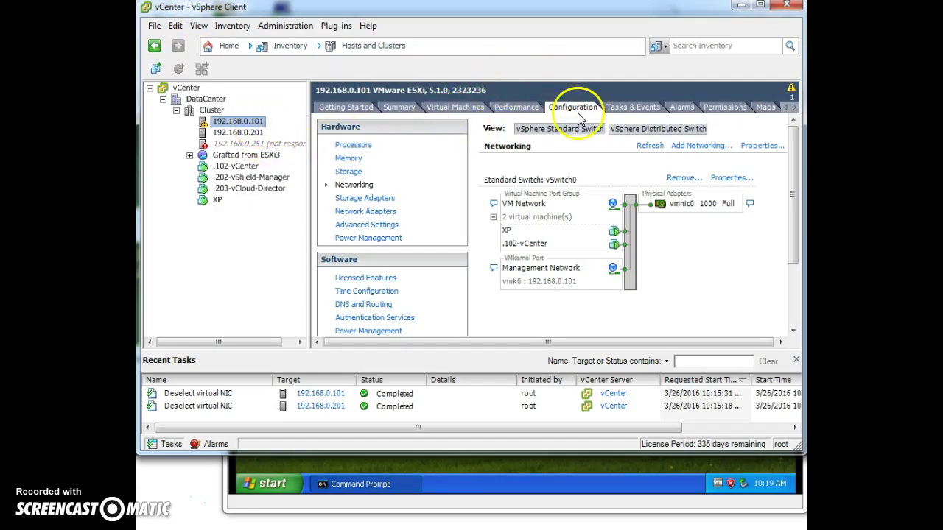
pyautogui.click(357, 186)
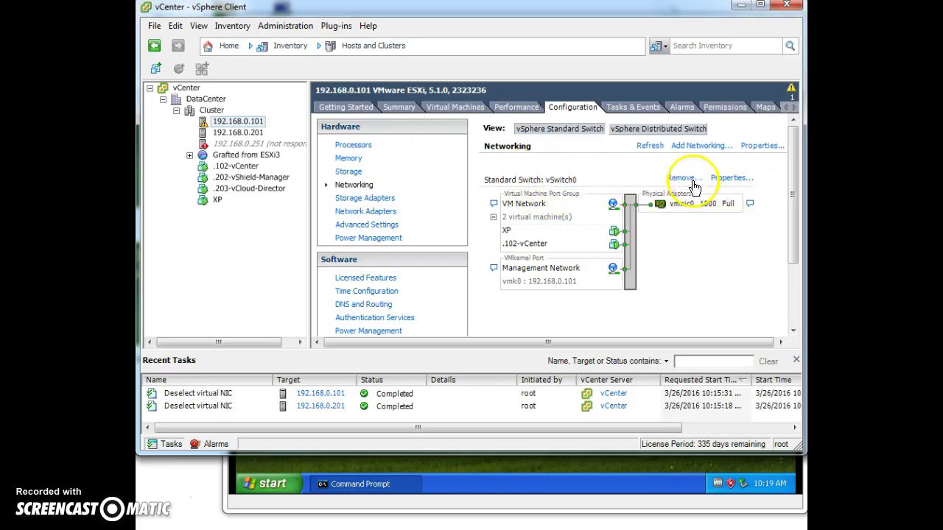
pyautogui.moveTo(793, 184); pyautogui.dragTo(791, 151)
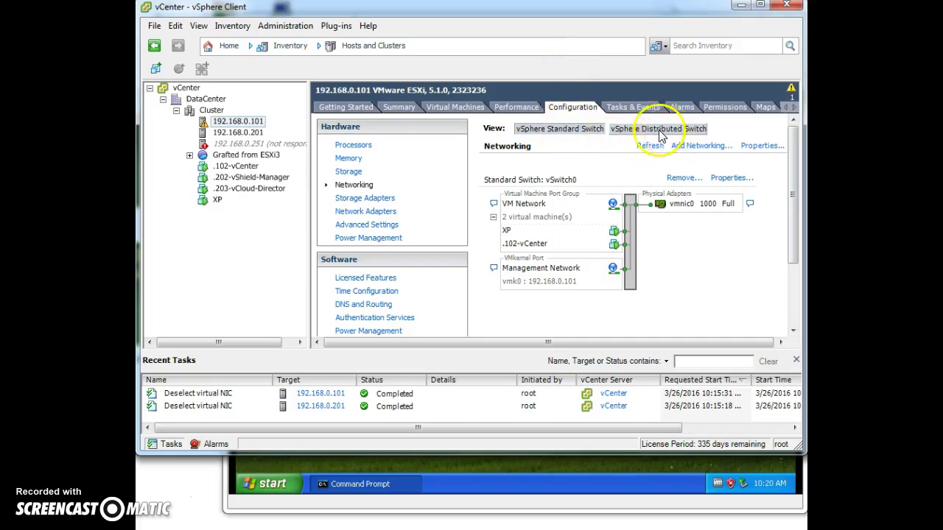
pyautogui.click(571, 134)
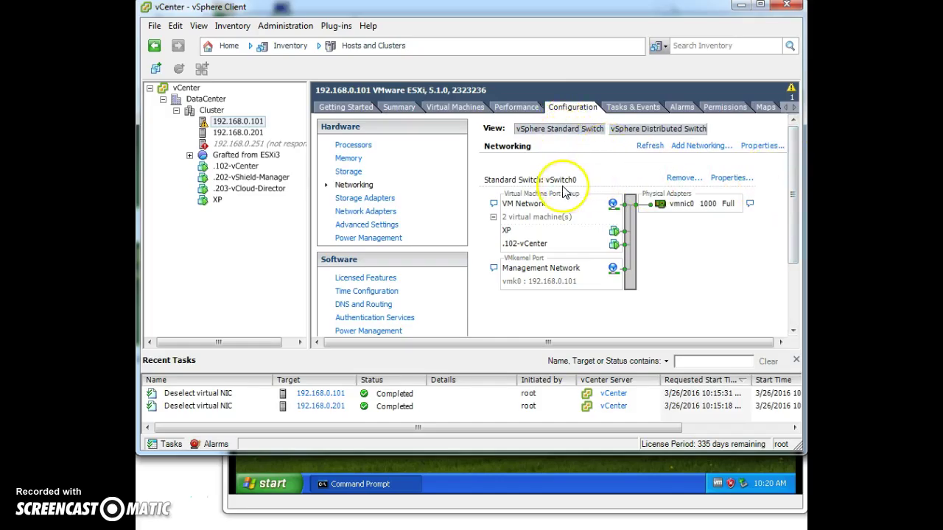
# Enable vMotion on the Management Network port of vSwitch0 on host 192.168.0.101.
pyautogui.click(733, 178)
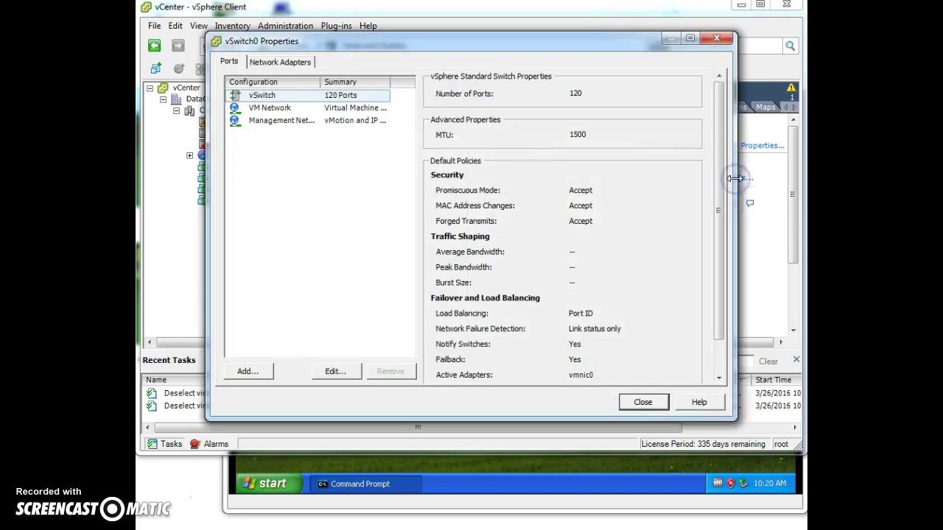
pyautogui.click(292, 111)
pyautogui.click(297, 123)
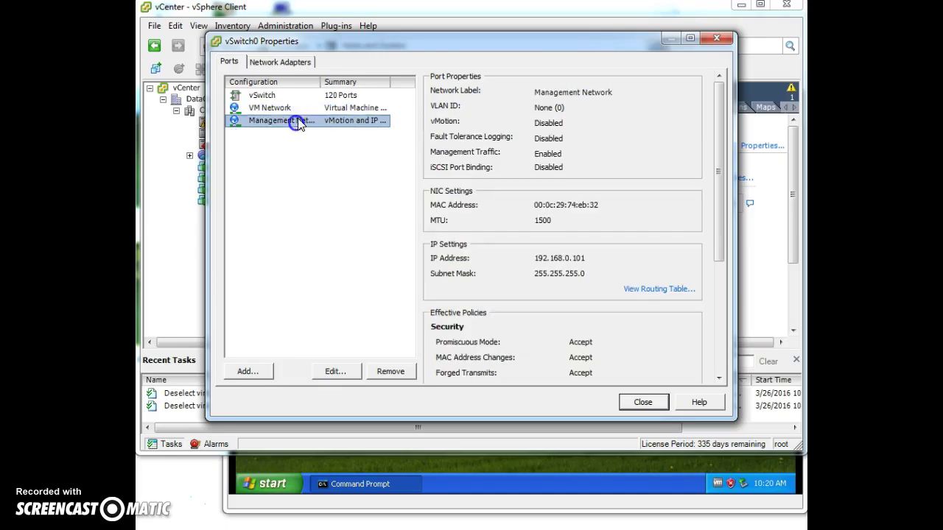
pyautogui.moveTo(318, 86); pyautogui.dragTo(327, 85)
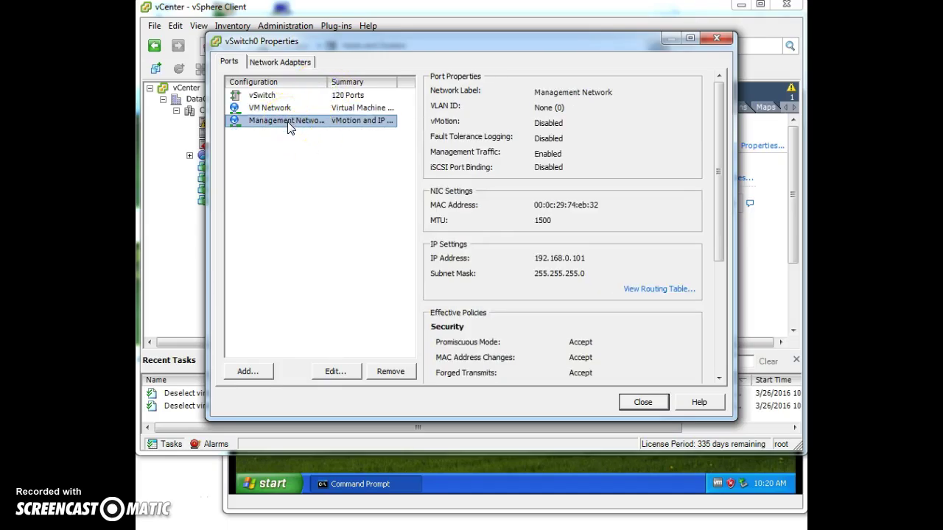
pyautogui.click(337, 372)
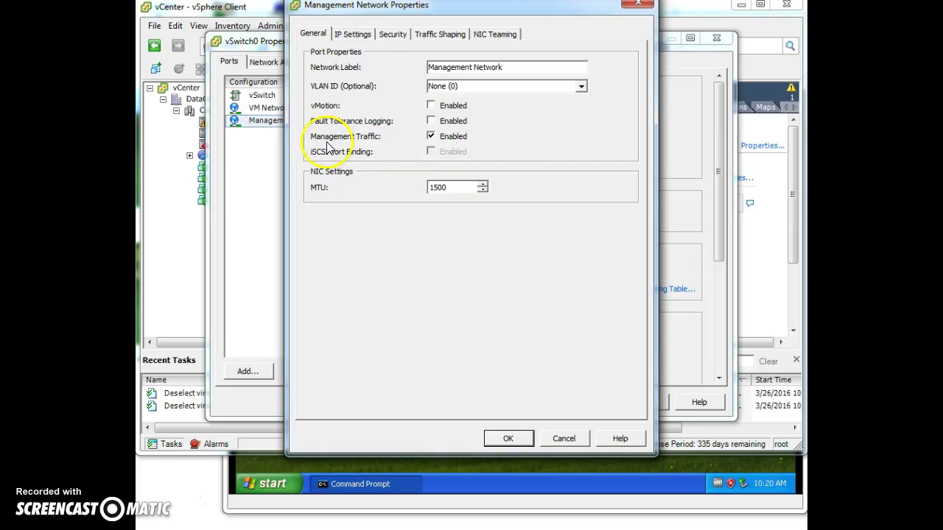
pyautogui.click(431, 108)
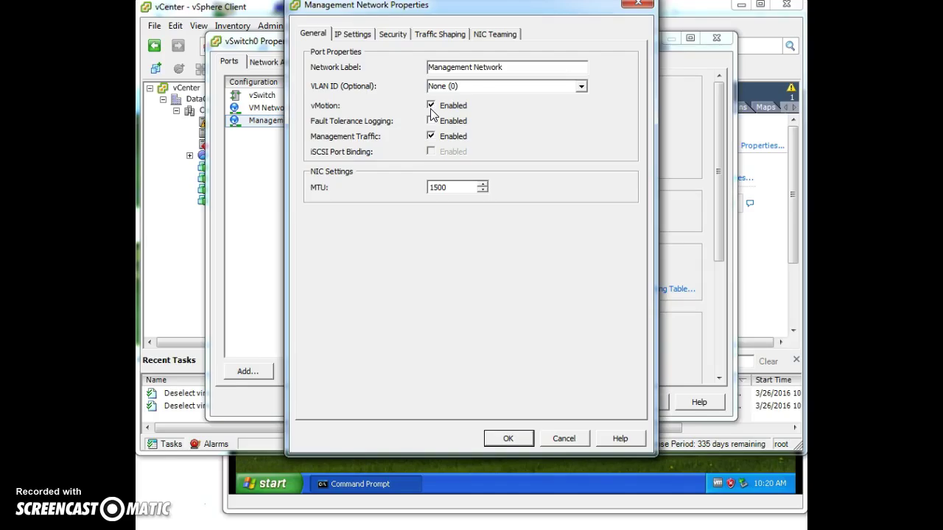
pyautogui.click(508, 439)
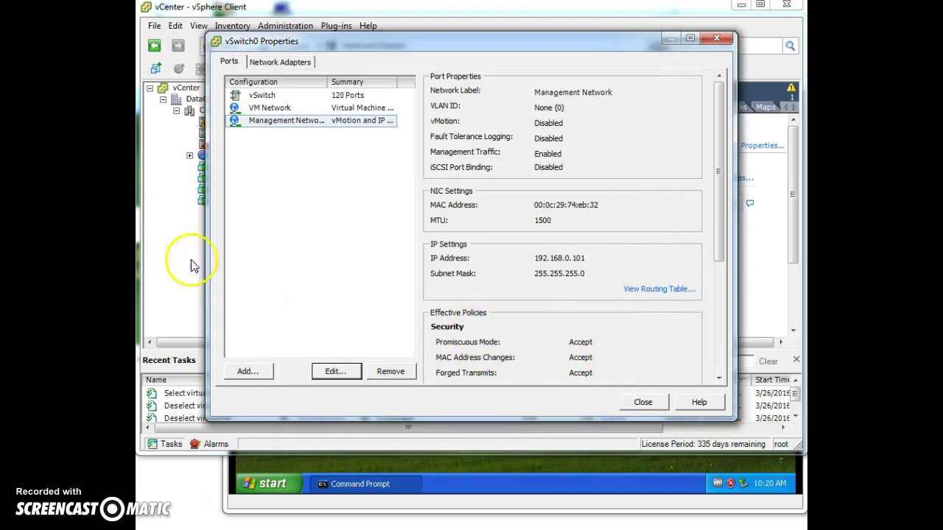
pyautogui.click(643, 402)
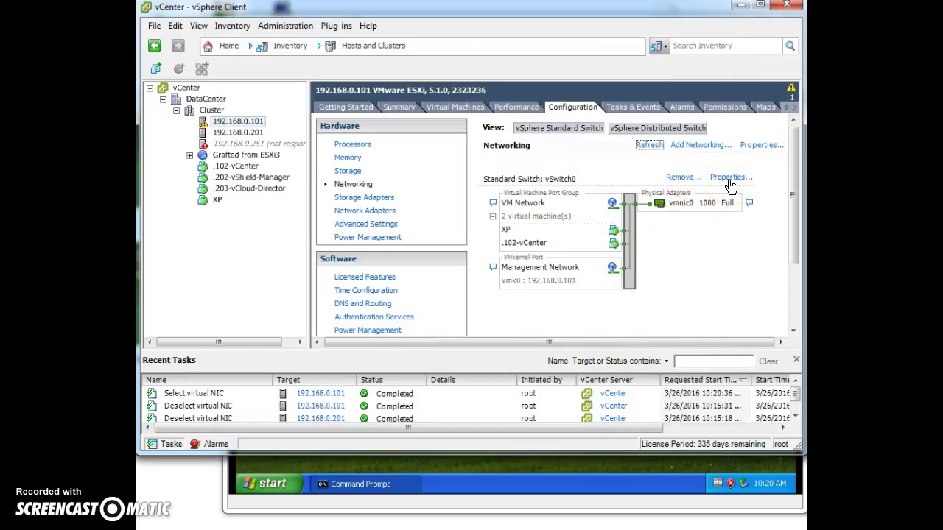
# Check the vMotion setting of the Management Network port in vSwitch0's properties on host 192.168.0.101.
pyautogui.click(730, 182)
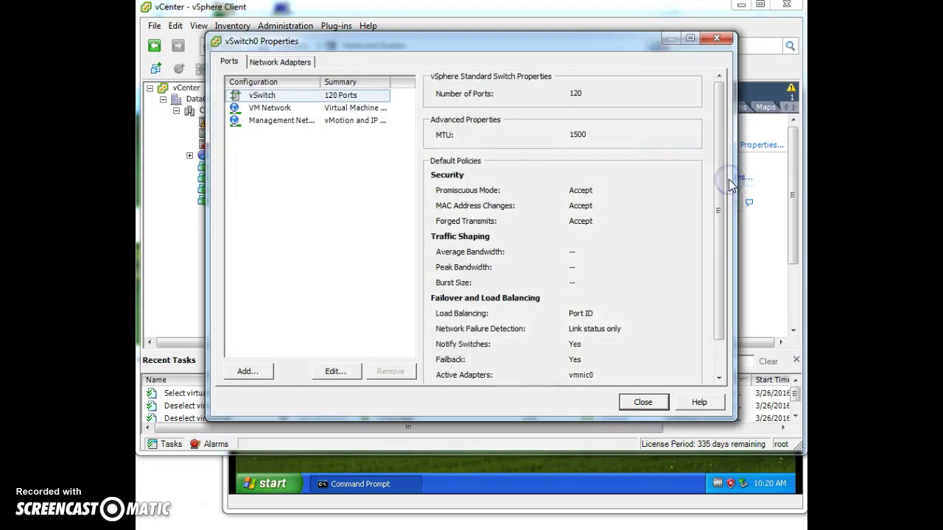
pyautogui.click(271, 121)
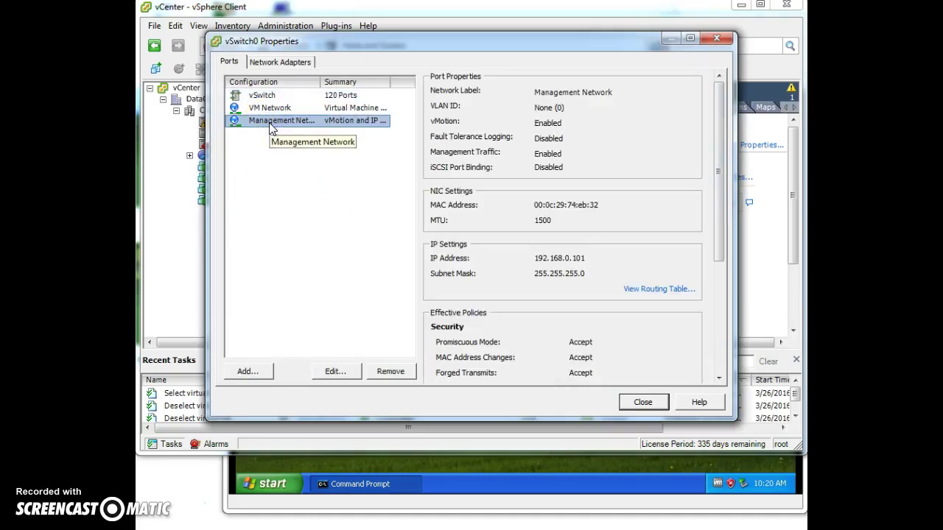
pyautogui.click(345, 372)
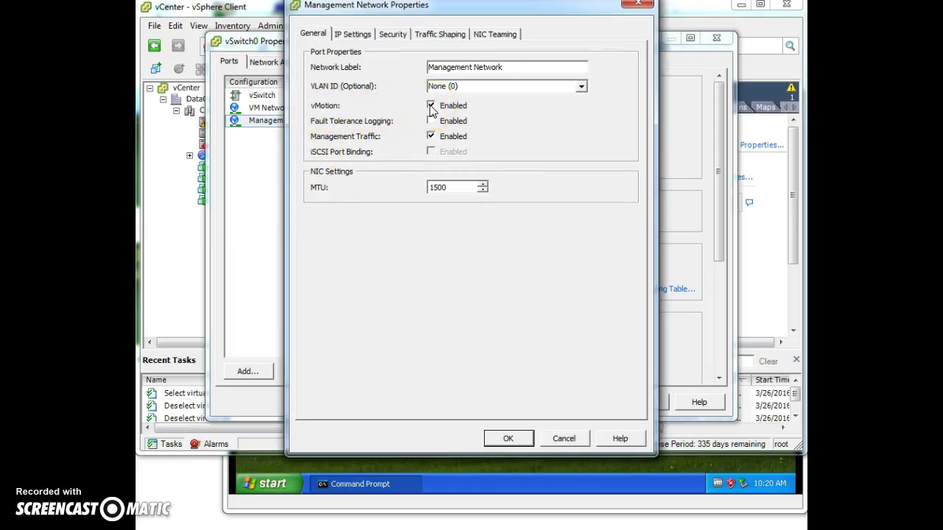
pyautogui.click(515, 445)
pyautogui.click(650, 405)
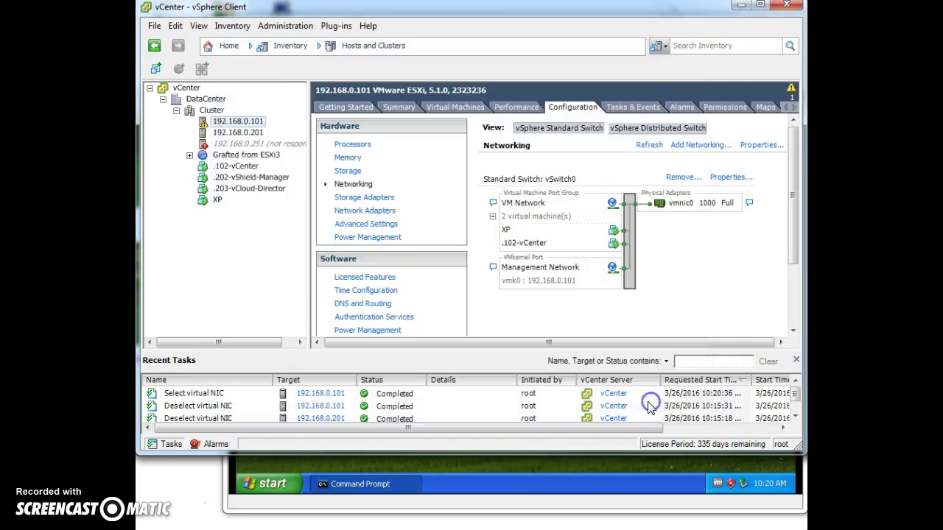
# Enable vMotion on the Management Network port of vSwitch0 on host 192.168.0.201.
pyautogui.click(245, 133)
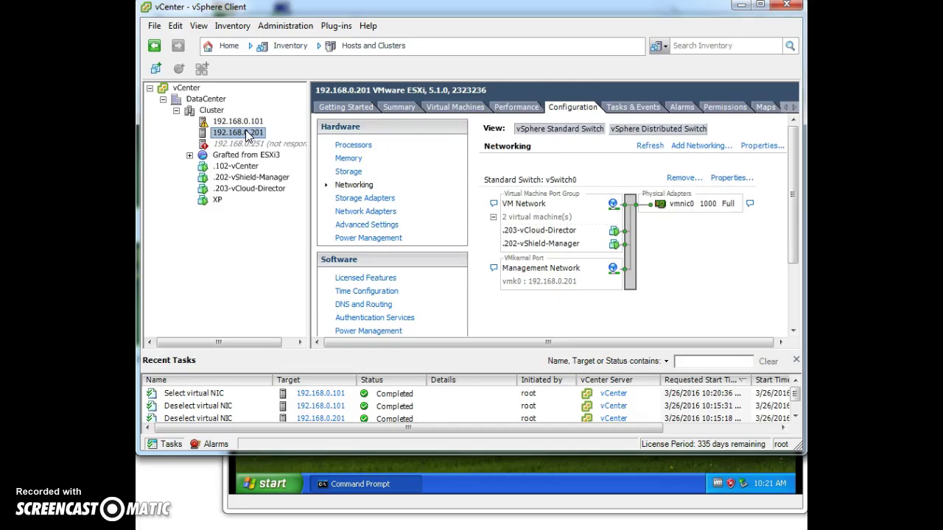
pyautogui.click(572, 106)
pyautogui.click(361, 188)
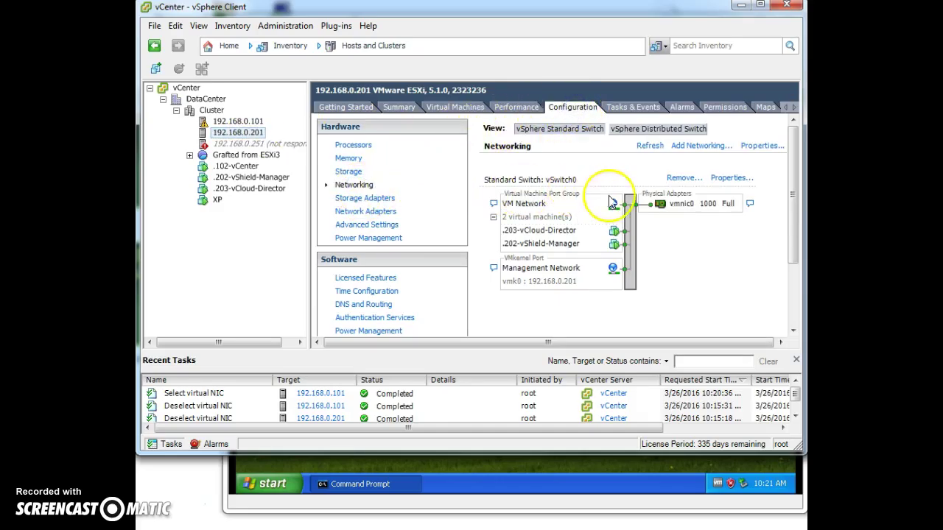
pyautogui.click(732, 177)
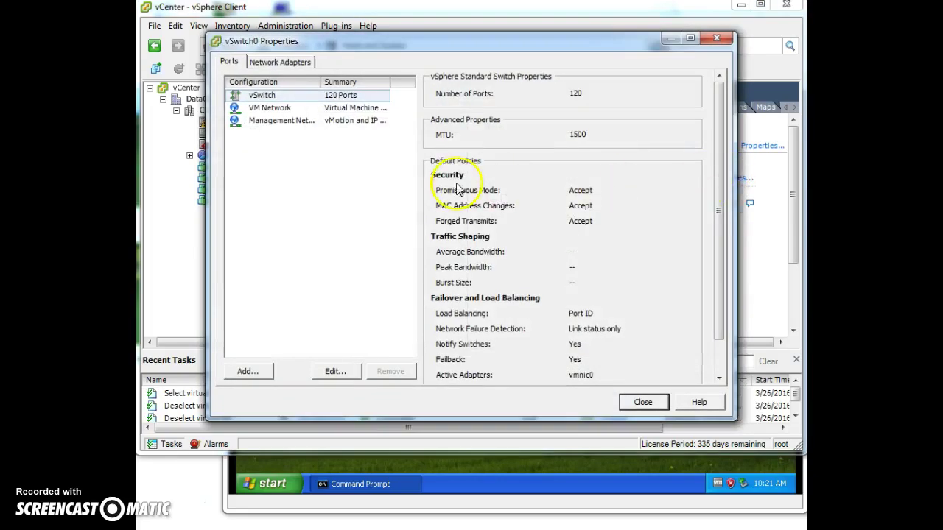
pyautogui.click(259, 124)
pyautogui.click(340, 372)
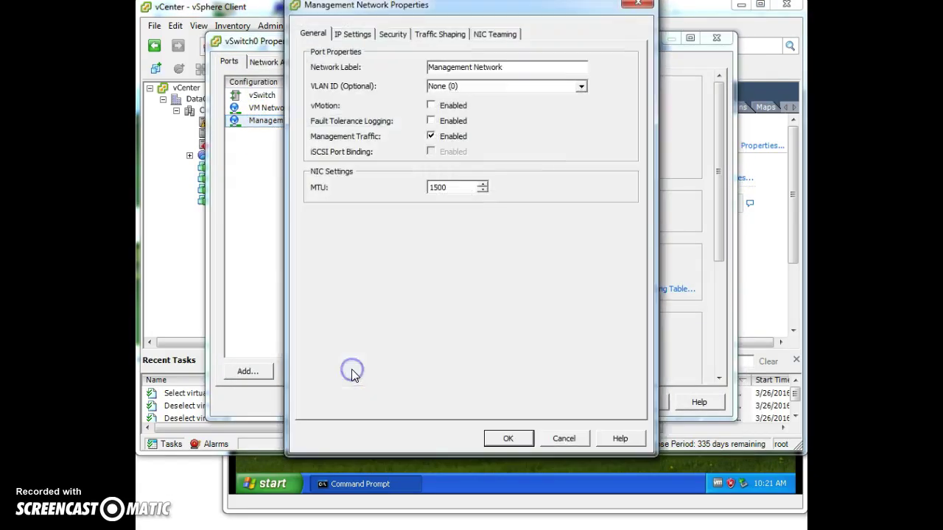
pyautogui.click(431, 106)
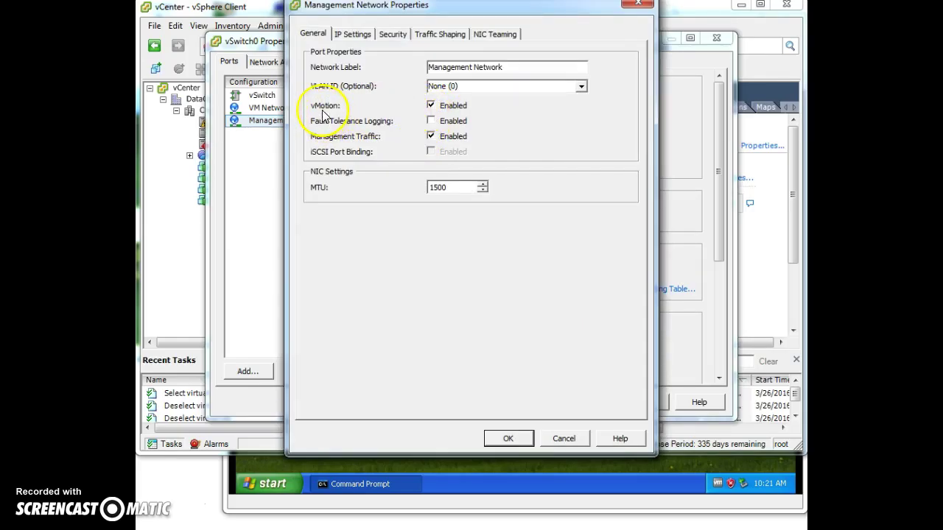
pyautogui.click(521, 439)
pyautogui.click(647, 406)
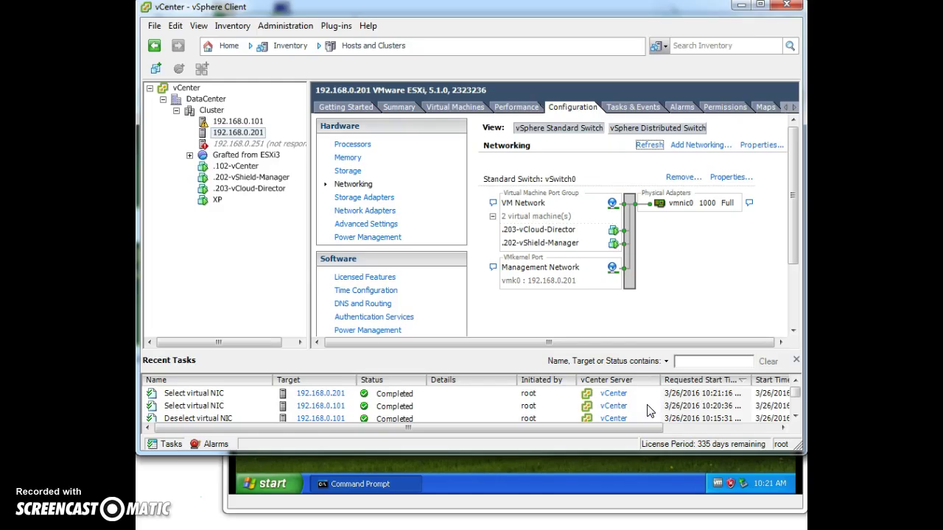
# Run ipconfig in the XP virtual machine's command prompt and highlight its IP address.
pyautogui.click(408, 464)
pyautogui.write('ipconfig')
pyautogui.press('Return')
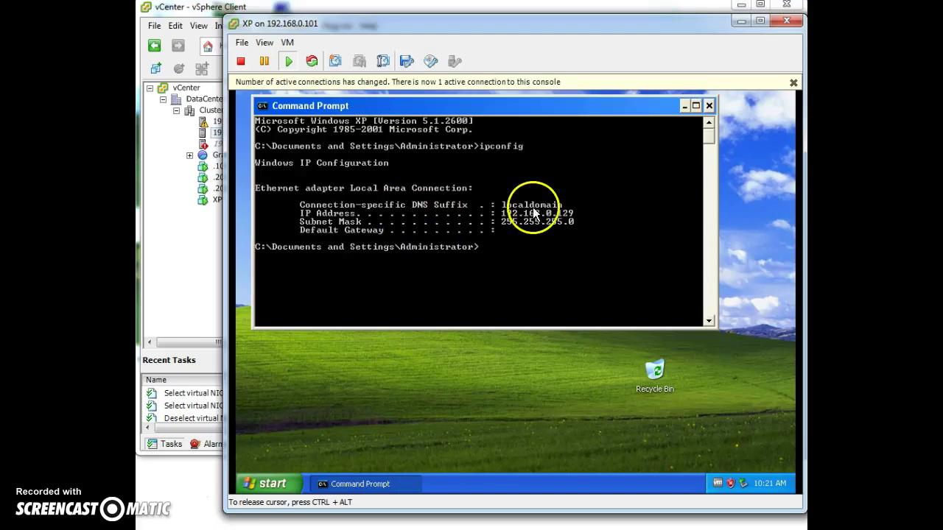
pyautogui.moveTo(506, 216); pyautogui.dragTo(574, 214)
pyautogui.rightClick(546, 212)
pyautogui.click(567, 213)
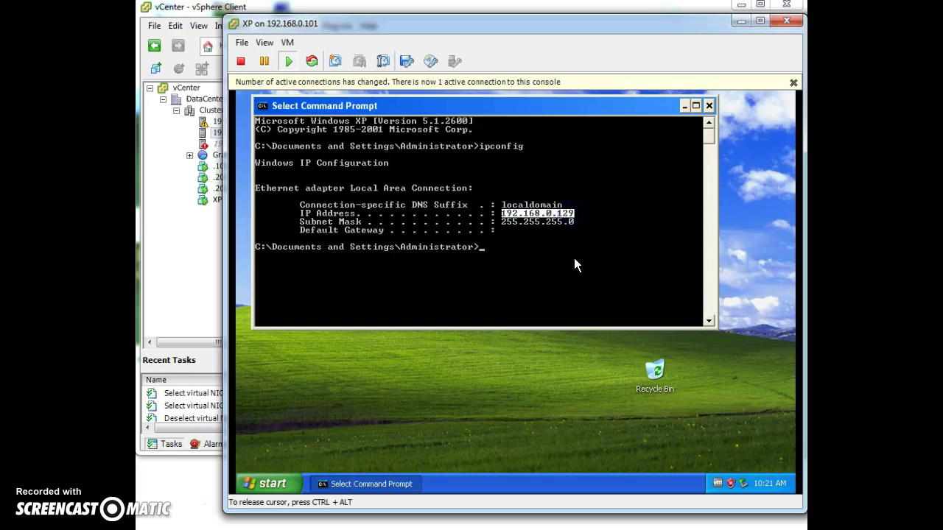
# Replace the local Windows machine's command prompt with a new one and start a continuous ping to 192.168.0.129.
pyautogui.hotkey('alt', 'Tab')
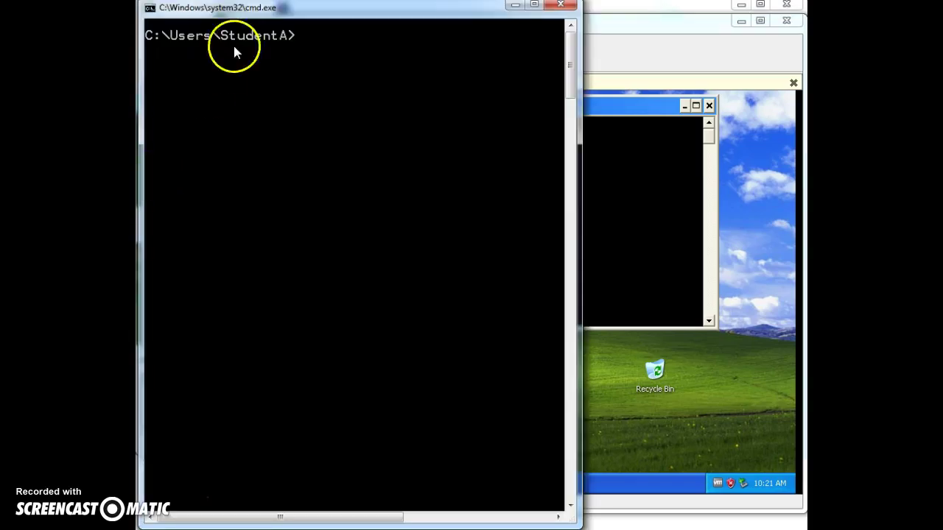
pyautogui.click(562, 6)
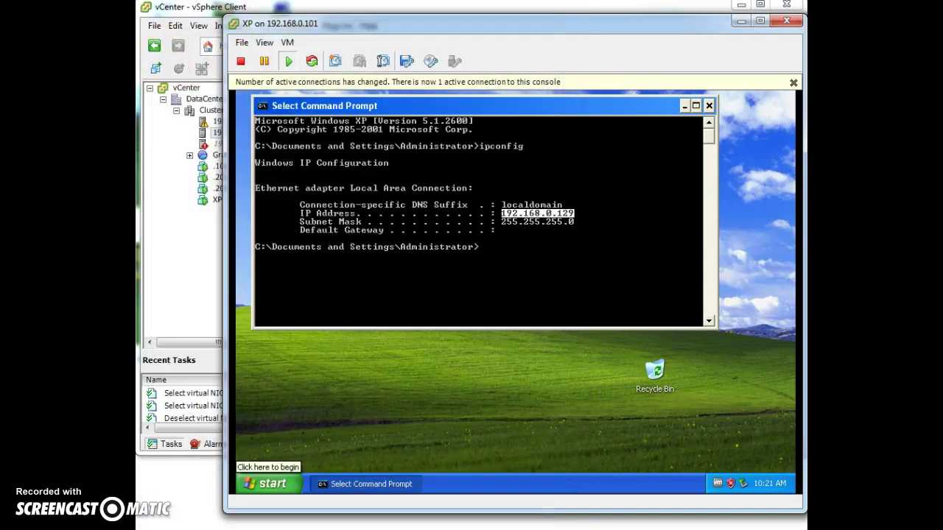
pyautogui.press('super')
pyautogui.write('cmd')
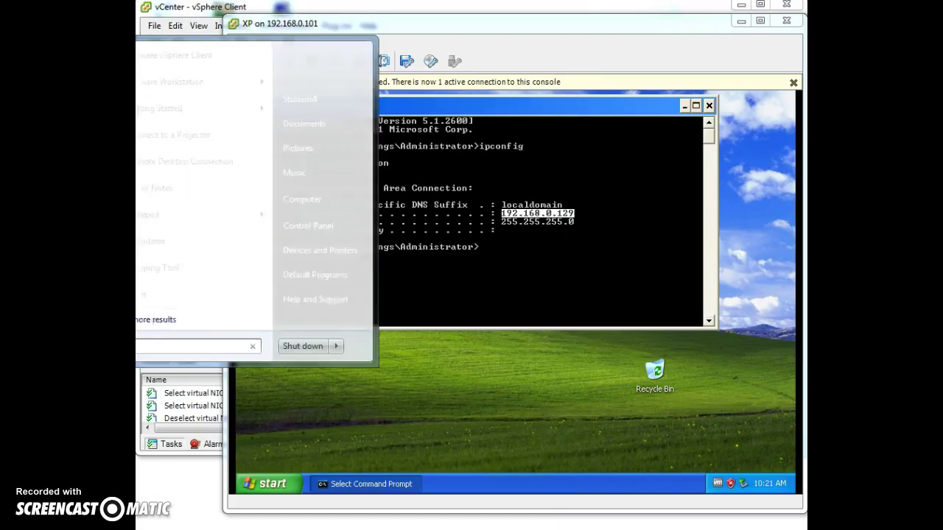
pyautogui.press('Return')
pyautogui.moveTo(326, 10); pyautogui.dragTo(277, 10)
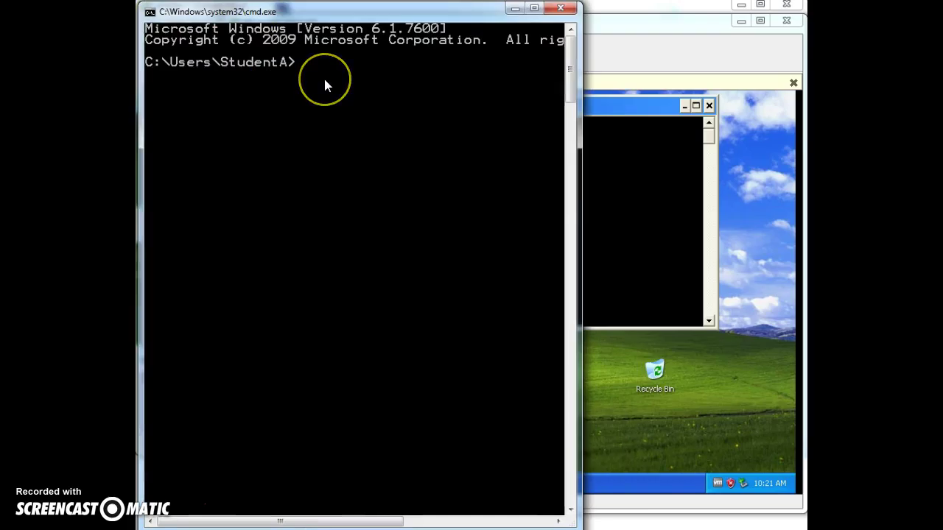
pyautogui.write('ping 192.168.0.129 -t')
pyautogui.press('Return')
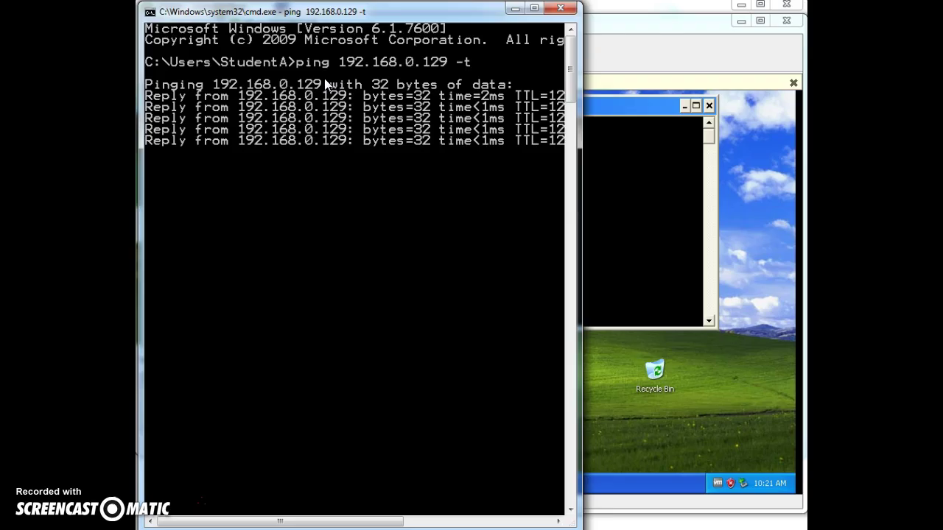
# Switch to the vSphere Client and review the XP virtual machine's summary for the host it runs on.
pyautogui.click(638, 22)
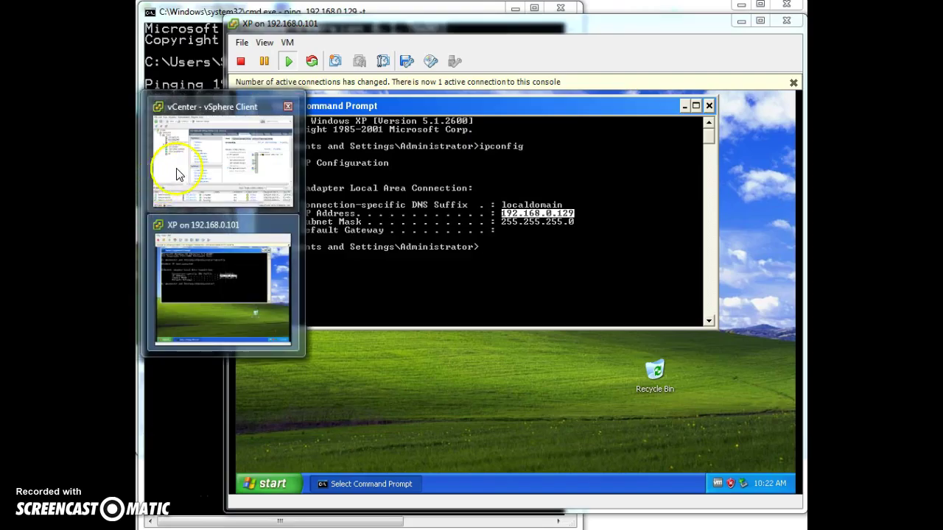
pyautogui.click(179, 170)
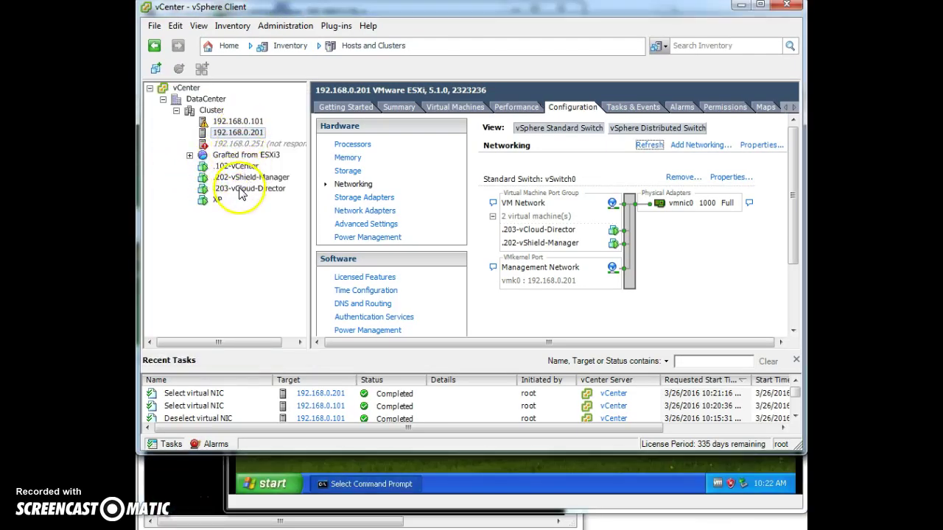
pyautogui.click(213, 200)
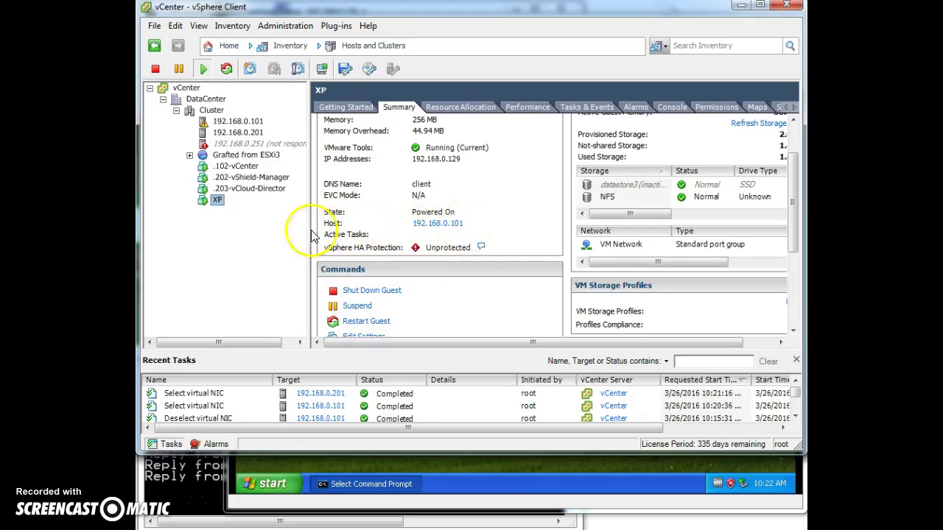
# Start migrating the XP virtual machine with the Change host option and choose 192.168.0.201 in Cluster as the destination.
pyautogui.rightClick(218, 202)
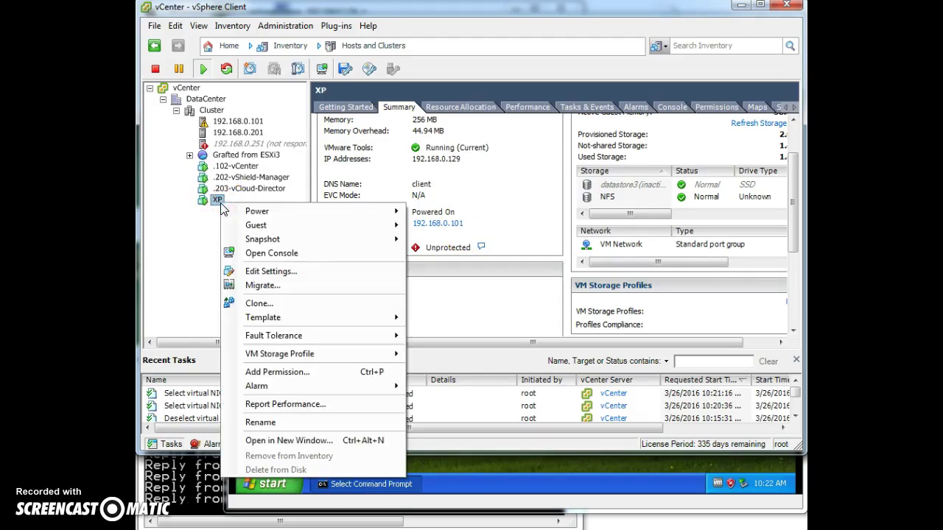
pyautogui.click(324, 285)
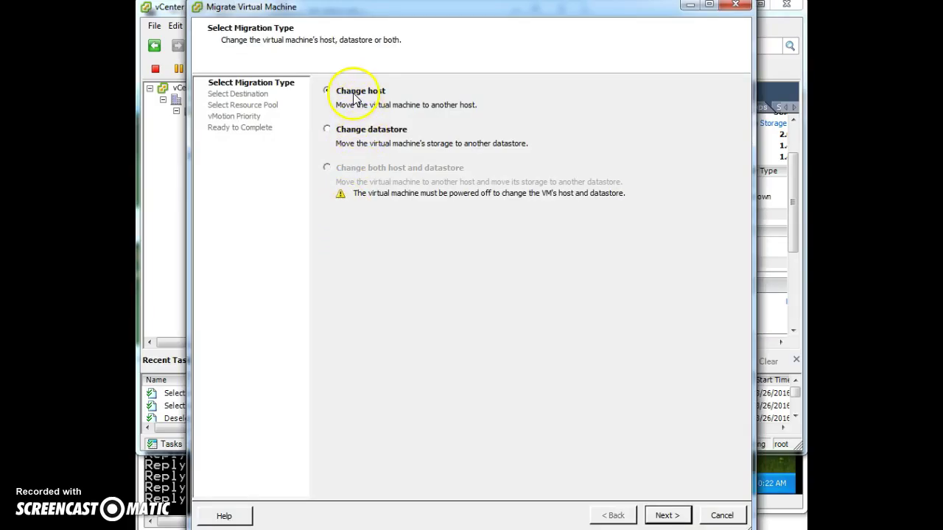
pyautogui.click(672, 516)
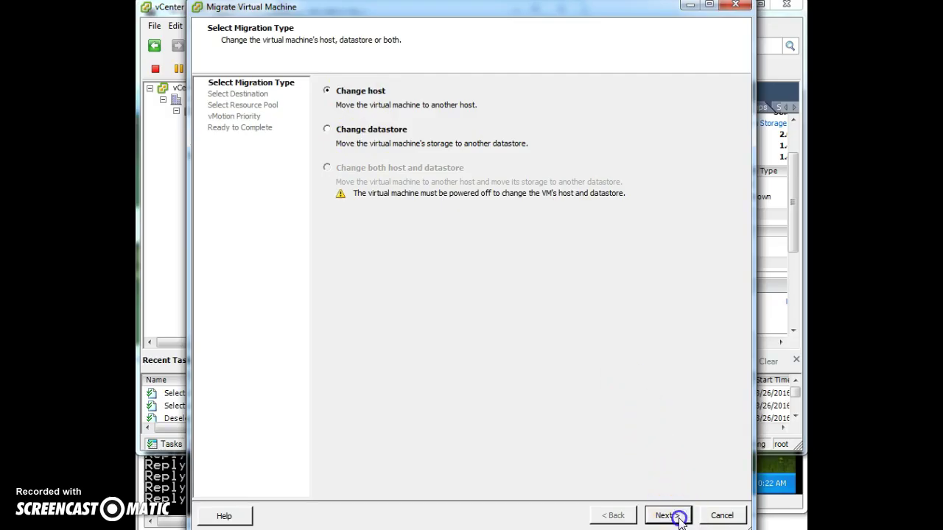
pyautogui.click(334, 96)
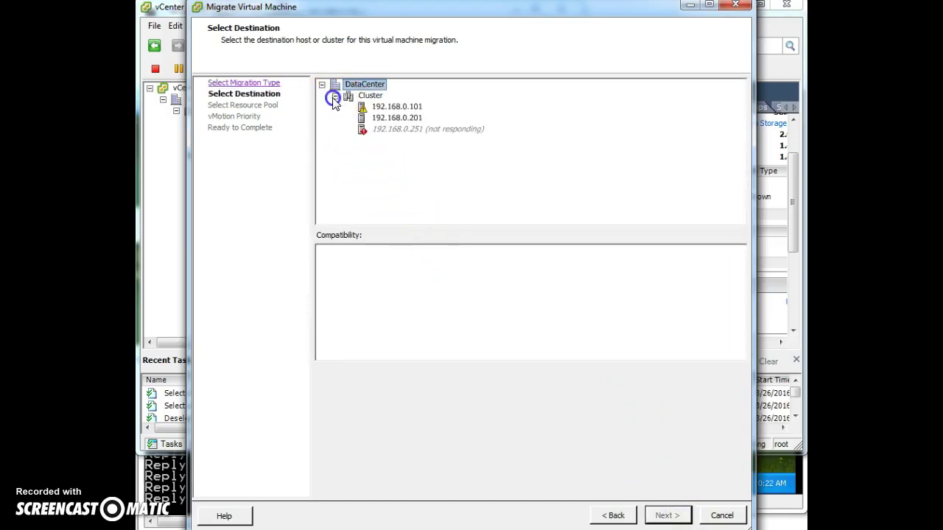
pyautogui.click(388, 119)
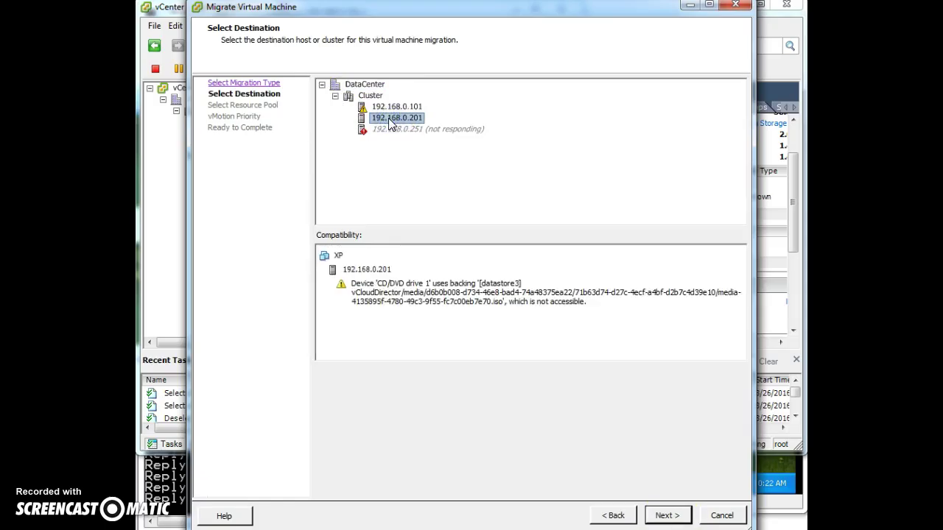
# Choose Cluster as the resource pool, keep the vMotion priority at High priority, and start the migration.
pyautogui.click(667, 515)
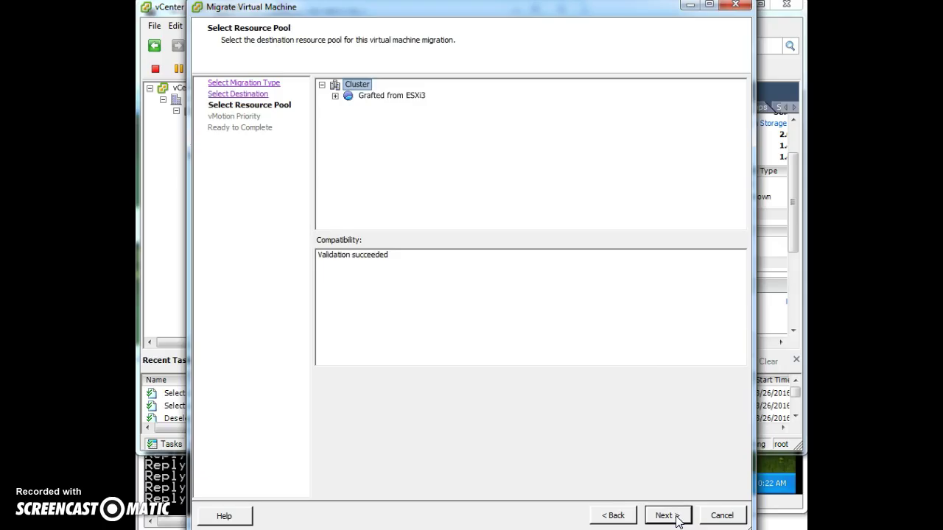
pyautogui.click(363, 84)
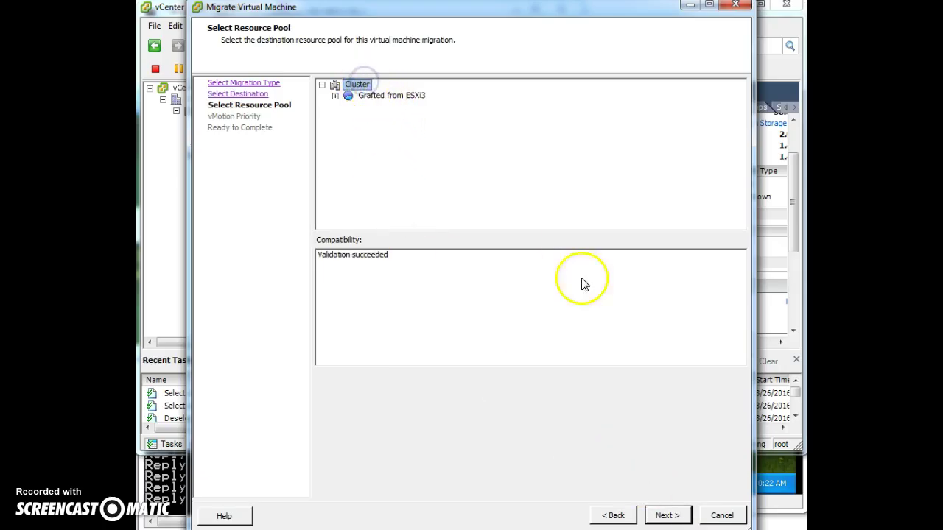
pyautogui.click(667, 515)
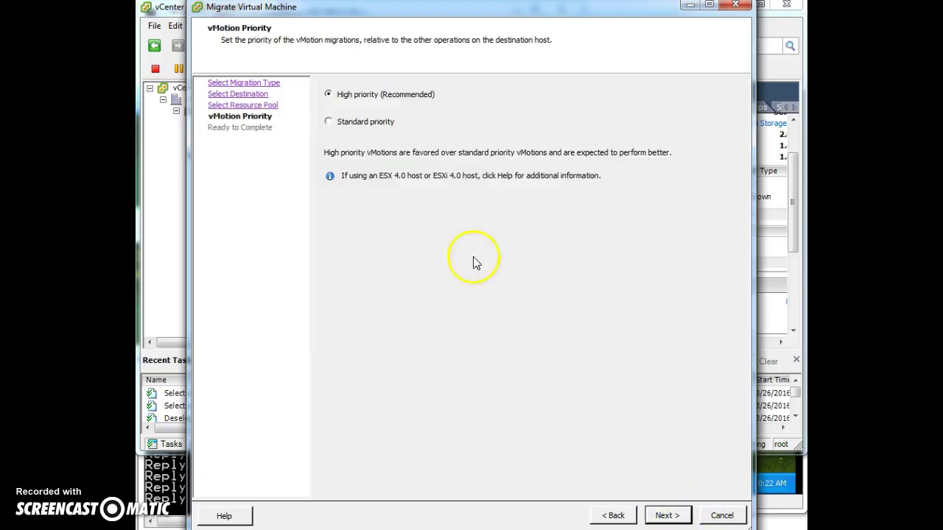
pyautogui.click(666, 515)
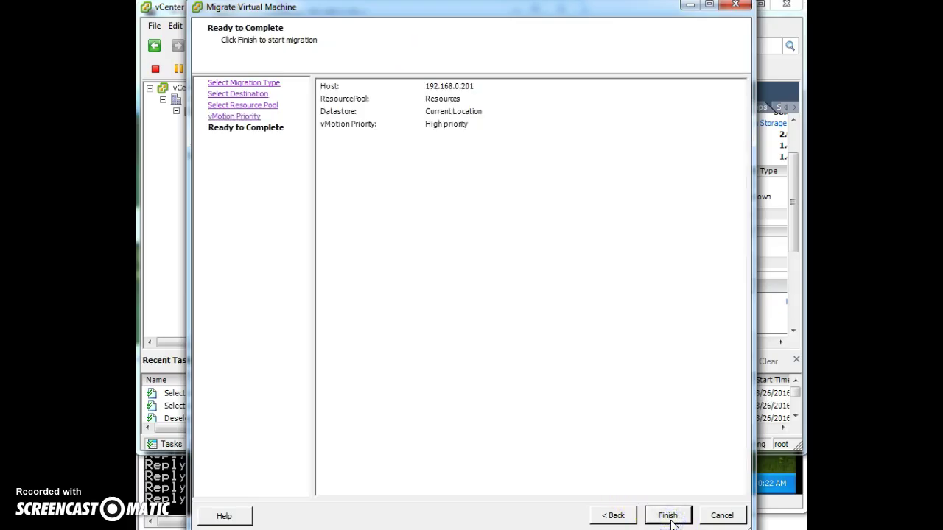
pyautogui.click(669, 517)
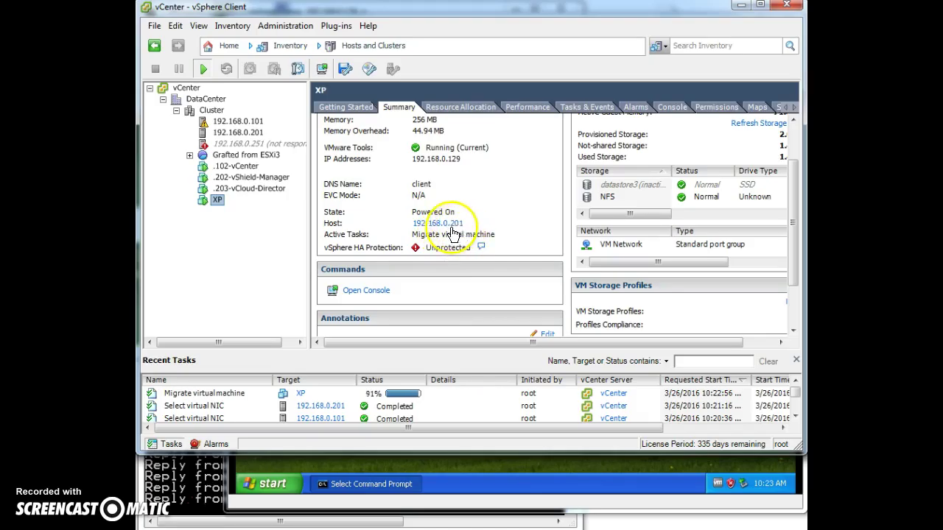
# Review the continuous ping's replies against the migrated virtual machine's summary, and stop the ping to 192.168.0.129.
pyautogui.click(198, 480)
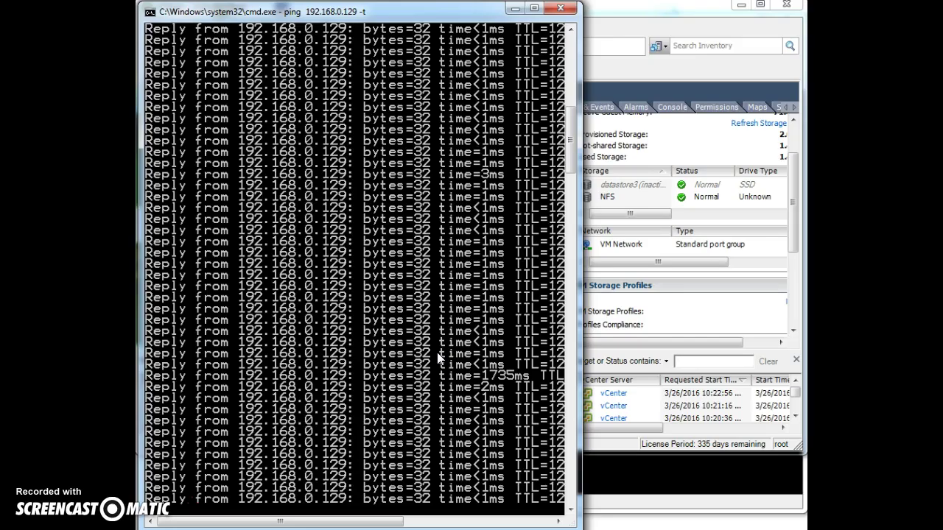
pyautogui.click(631, 24)
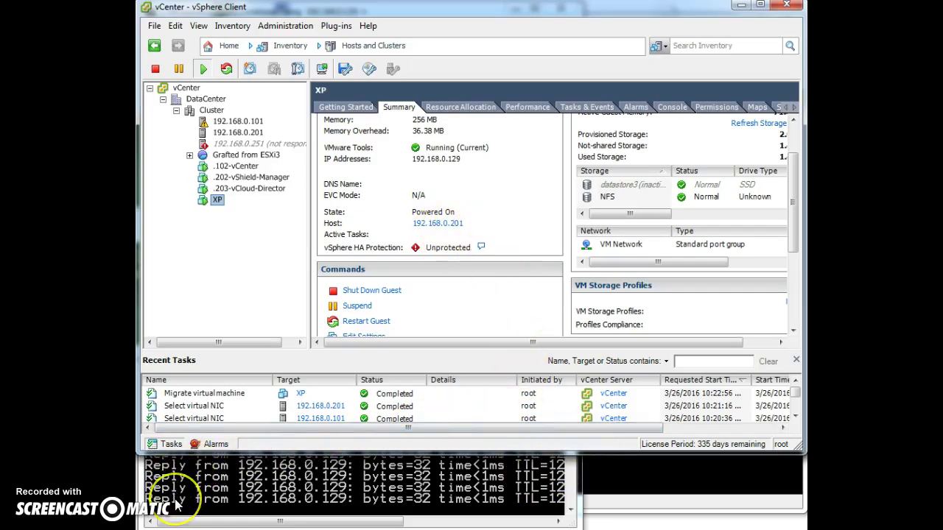
pyautogui.hotkey('ctrl', 'c')
# Switch to the XP virtual machine's console and examine the Local Area Connection's properties, including its advanced TCP/IP options, without changing anything.
pyautogui.hotkey('alt', 'Tab')
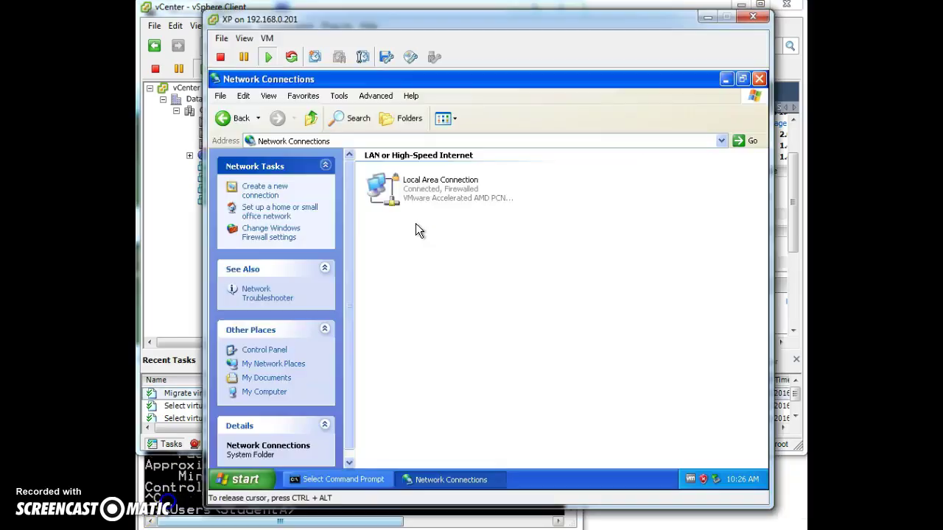
pyautogui.rightClick(389, 197)
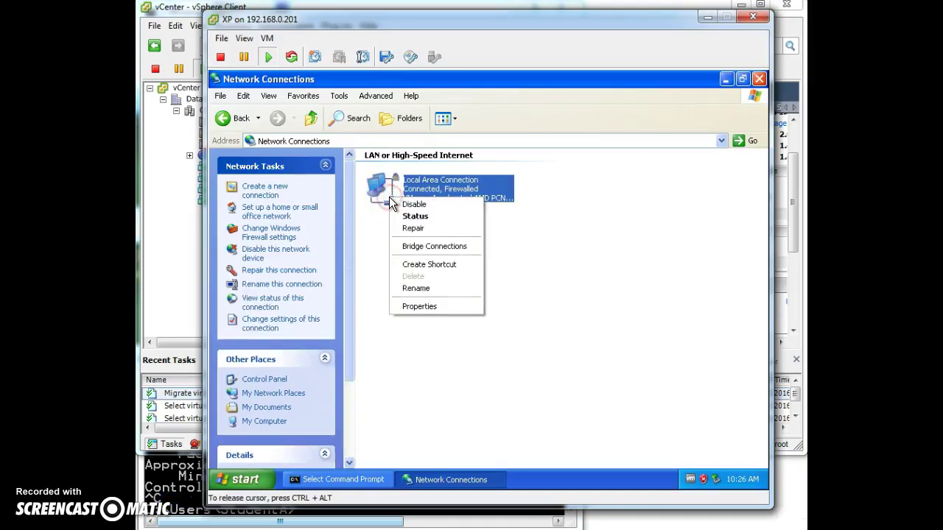
pyautogui.click(429, 307)
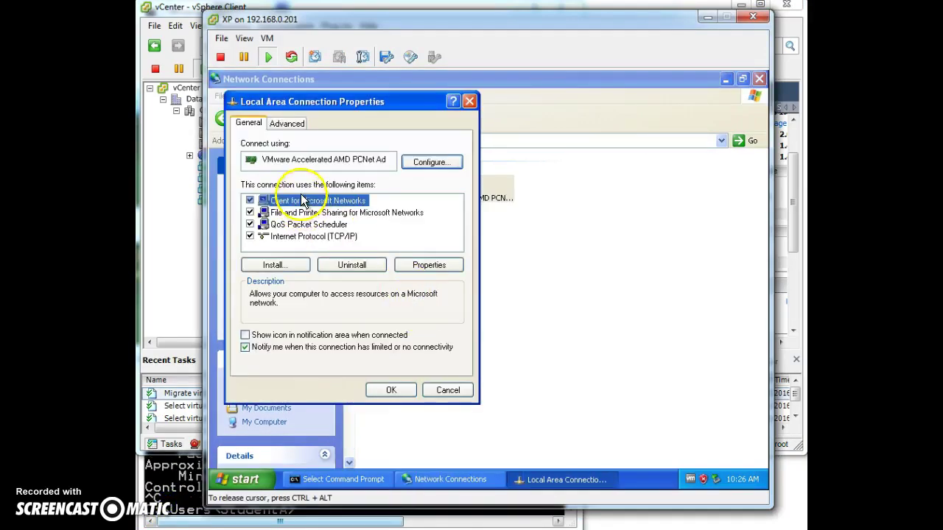
pyautogui.click(287, 125)
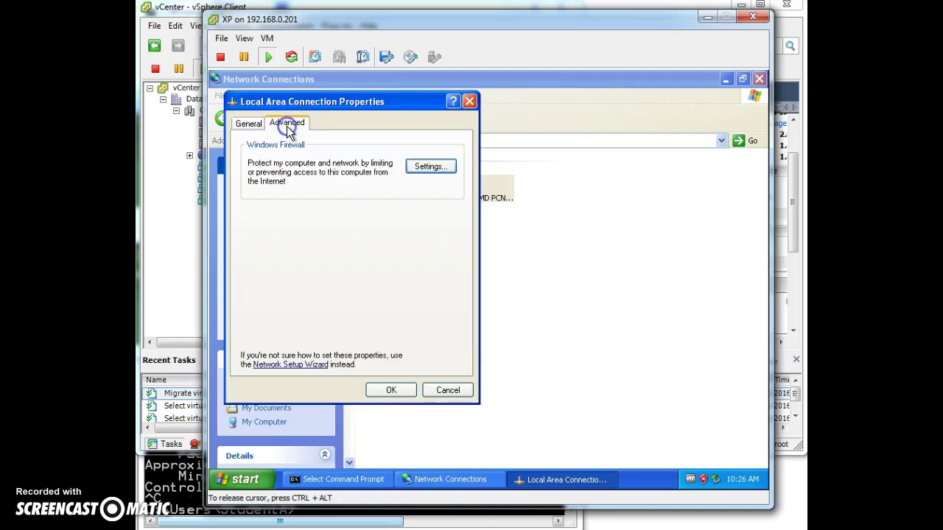
pyautogui.click(248, 124)
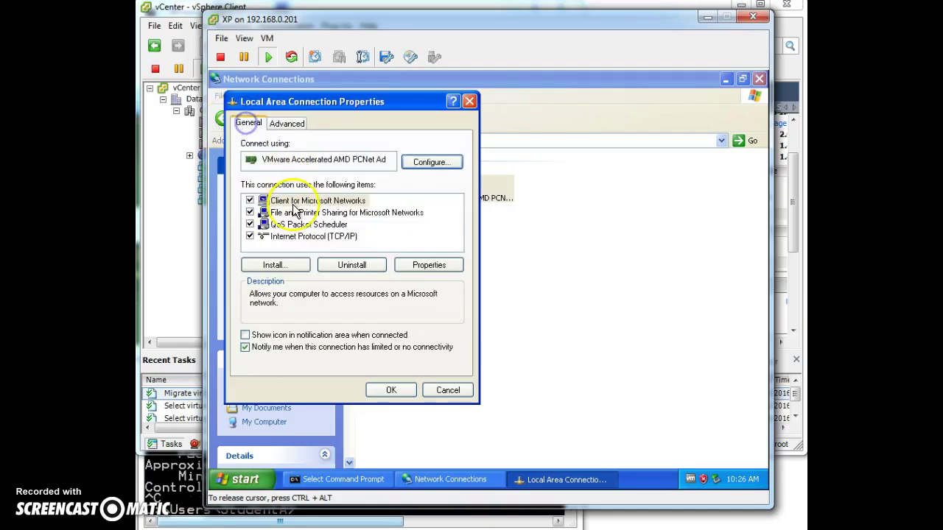
pyautogui.click(300, 237)
pyautogui.click(416, 265)
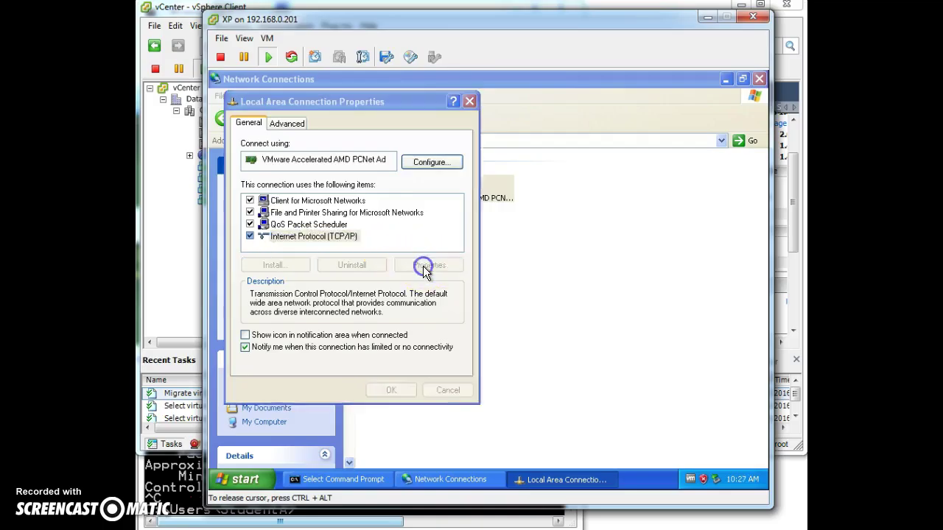
pyautogui.click(477, 415)
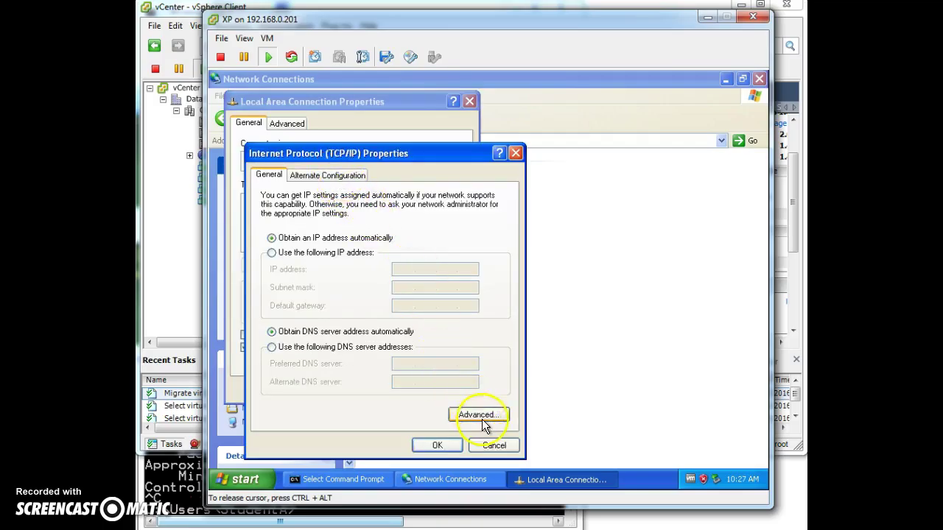
pyautogui.click(383, 158)
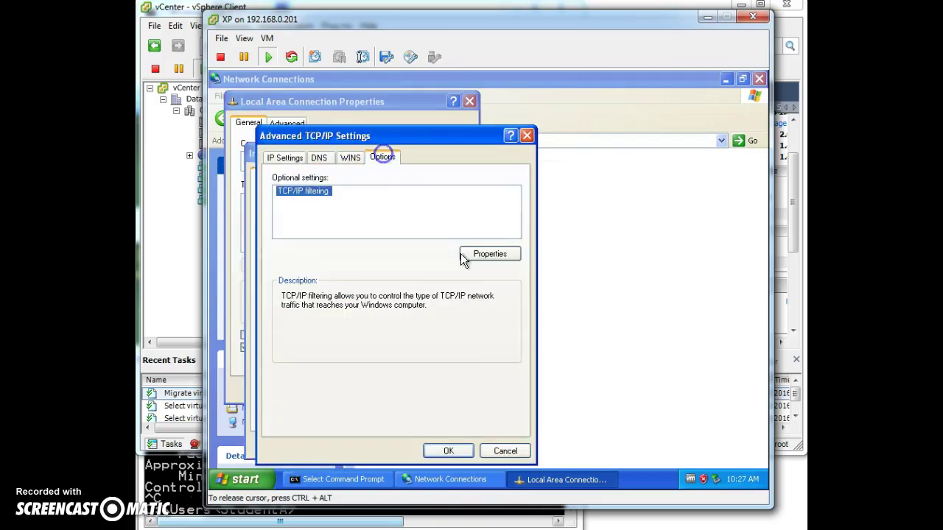
pyautogui.click(507, 451)
pyautogui.click(485, 447)
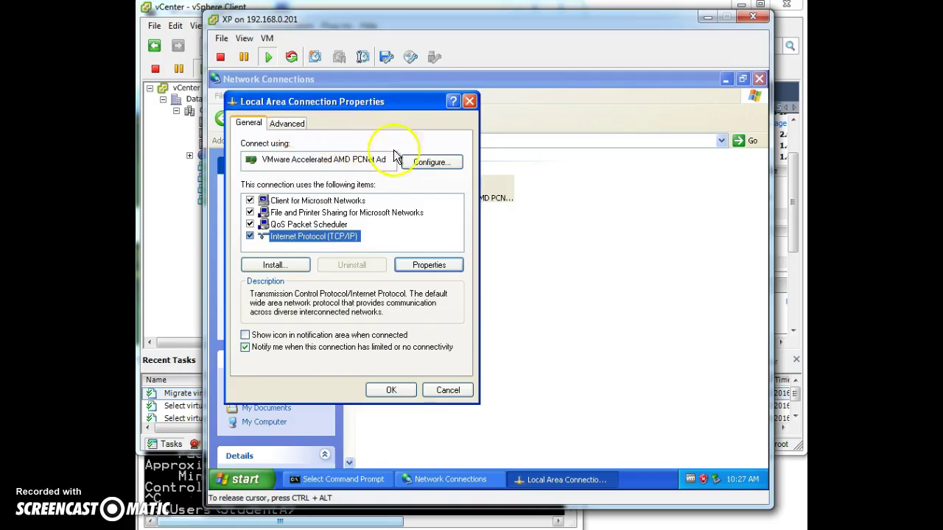
# Examine the Local Area Connection's TCP/IP filtering, WINS, DNS and IP settings, and leave them without saving.
pyautogui.click(433, 163)
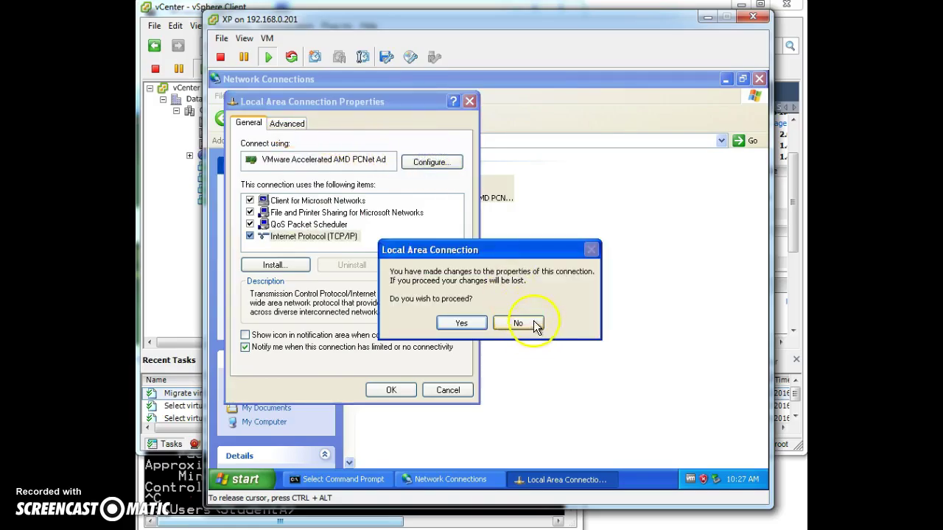
pyautogui.click(534, 322)
pyautogui.click(423, 263)
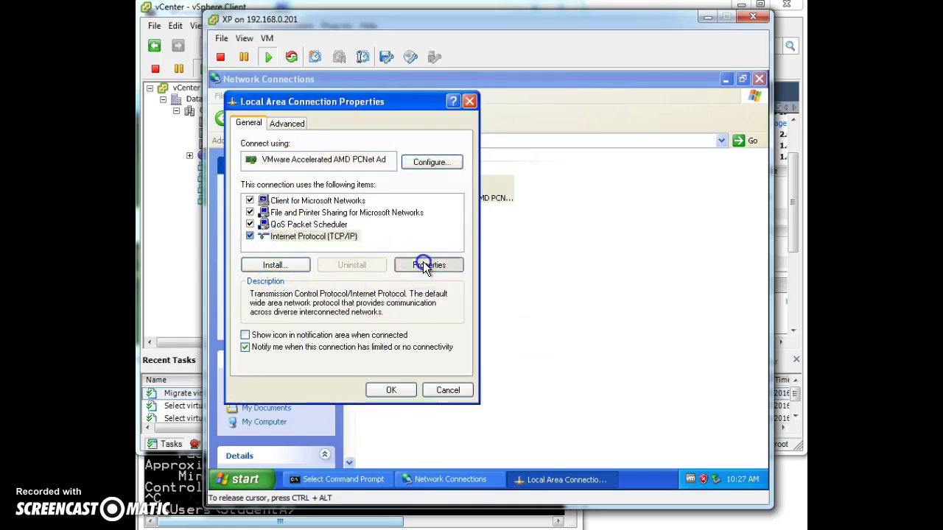
pyautogui.click(487, 415)
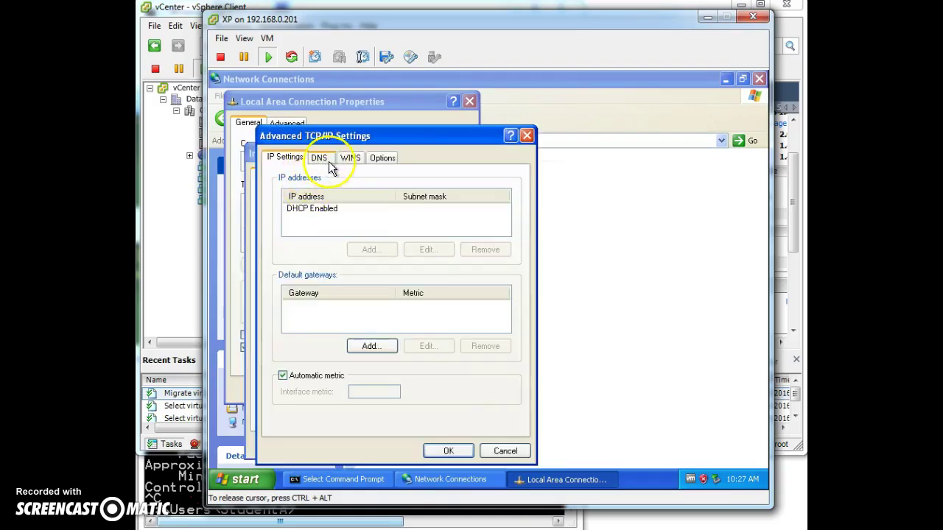
pyautogui.click(380, 159)
pyautogui.click(486, 251)
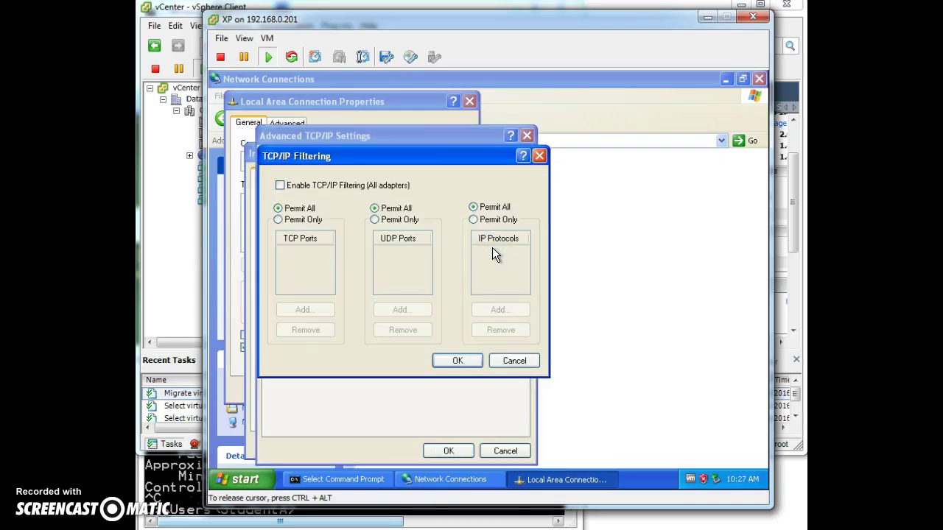
pyautogui.click(515, 360)
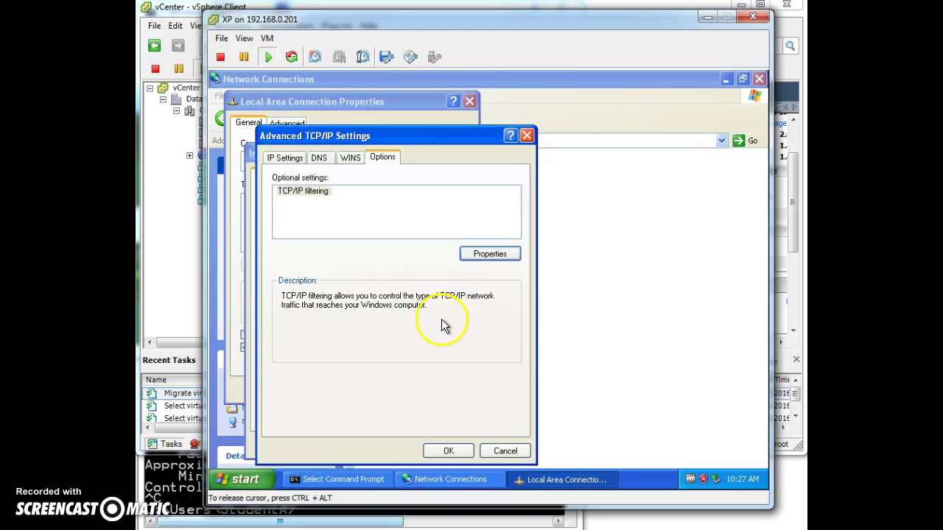
pyautogui.click(350, 157)
pyautogui.click(316, 160)
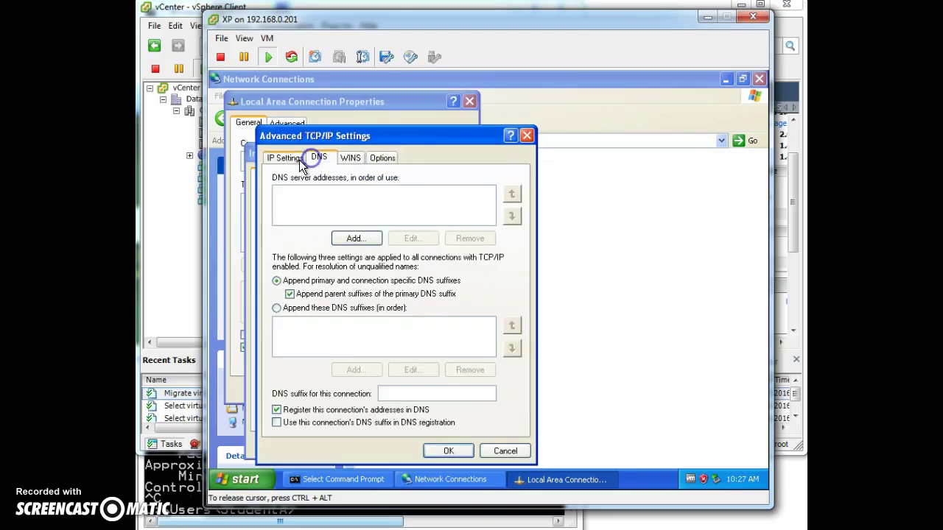
pyautogui.click(299, 160)
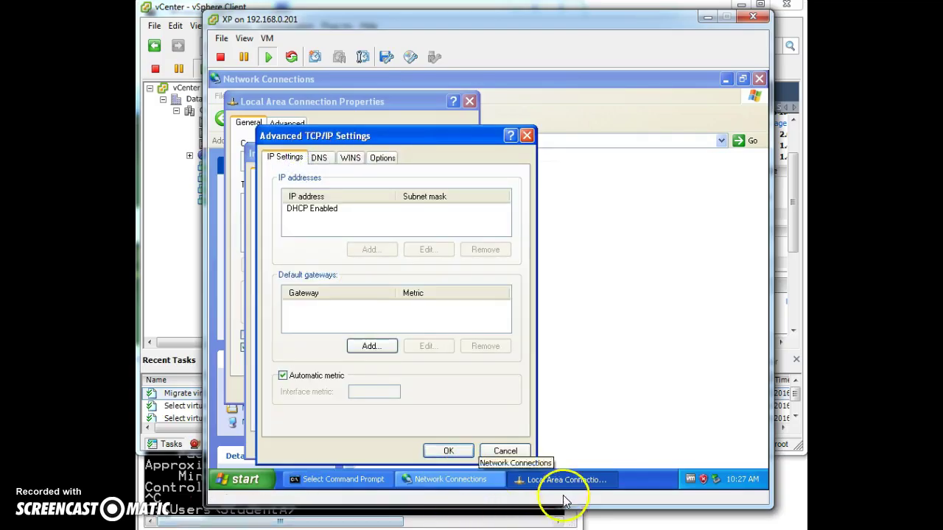
pyautogui.click(506, 451)
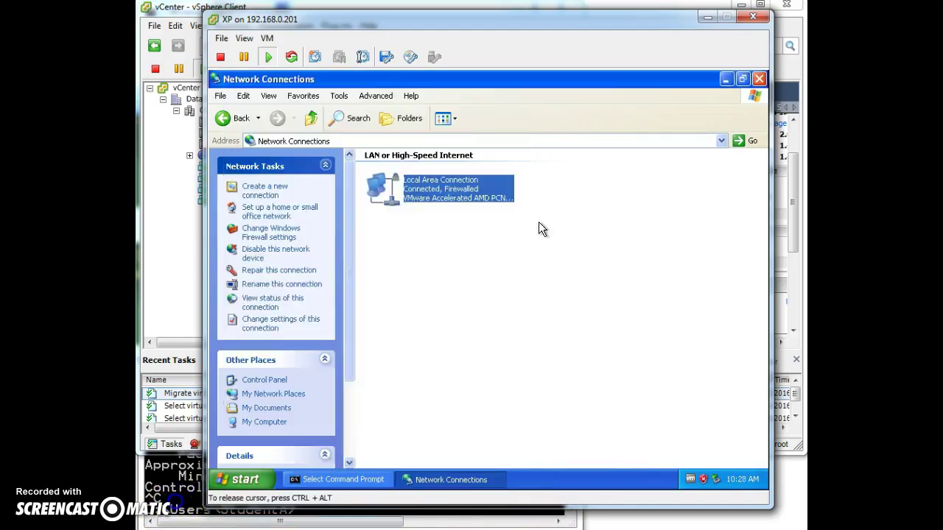
# Open the Local Area Connection's Windows Firewall settings and review the general, exceptions and advanced options.
pyautogui.click(415, 211)
pyautogui.rightClick(390, 187)
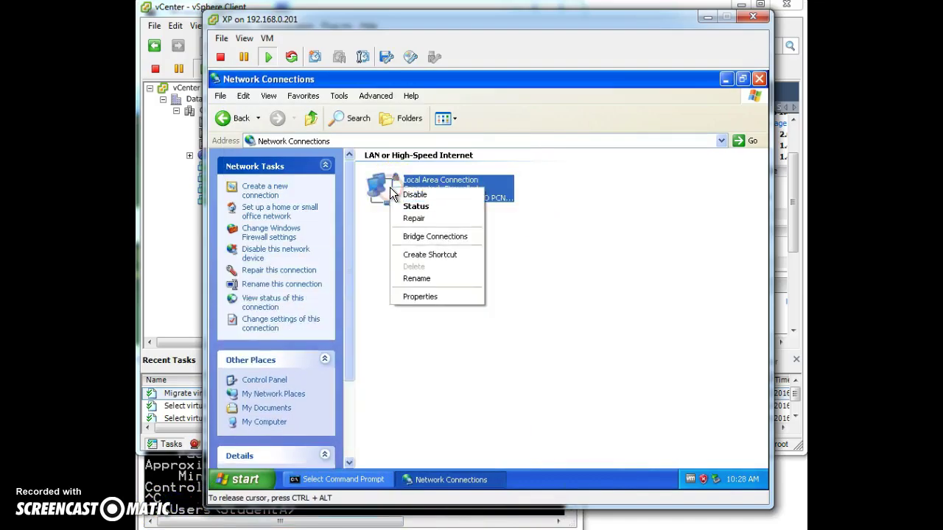
pyautogui.click(420, 296)
pyautogui.click(317, 164)
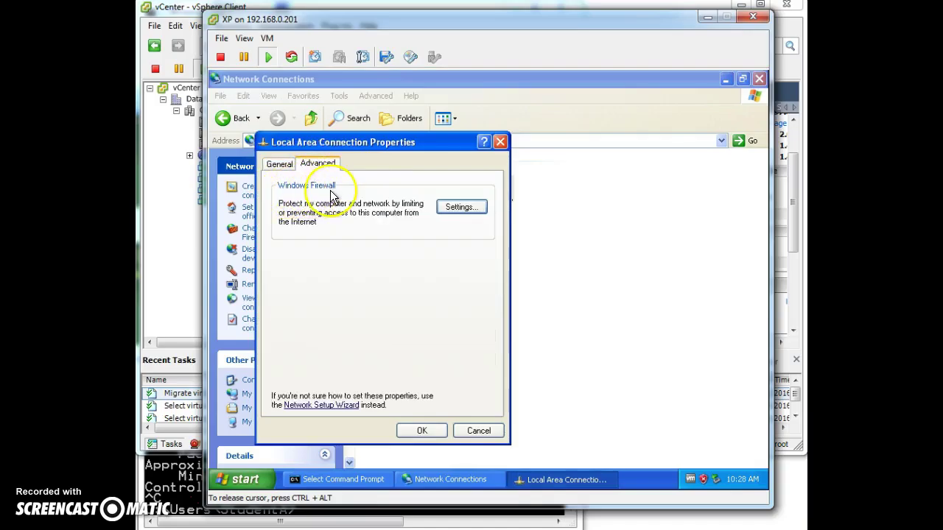
pyautogui.click(464, 211)
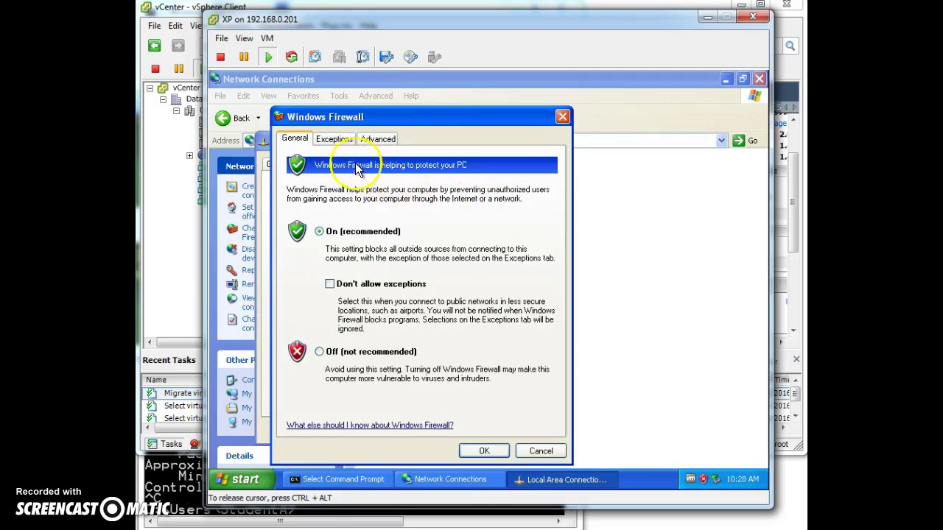
pyautogui.click(331, 139)
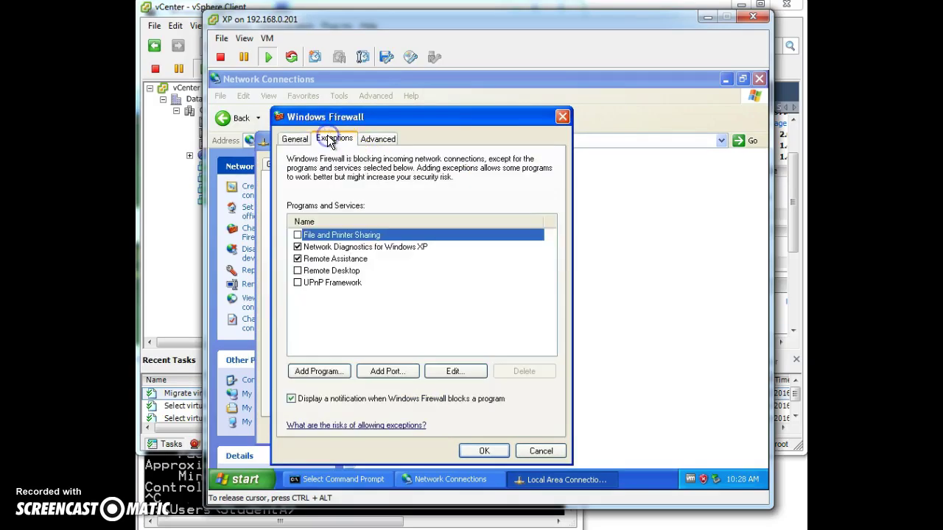
pyautogui.click(379, 140)
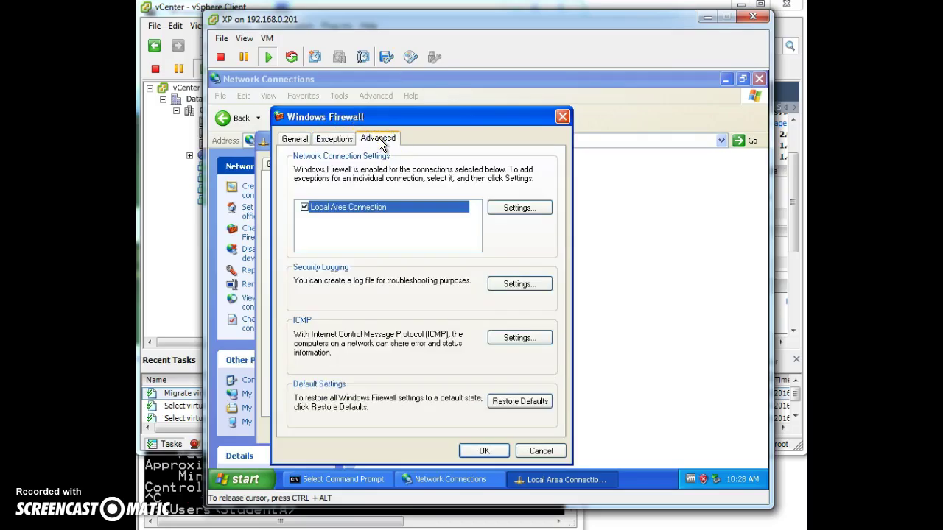
# Make sure Allow incoming echo request is enabled in the Local Area Connection's firewall ICMP settings, and accept all the open settings.
pyautogui.click(520, 208)
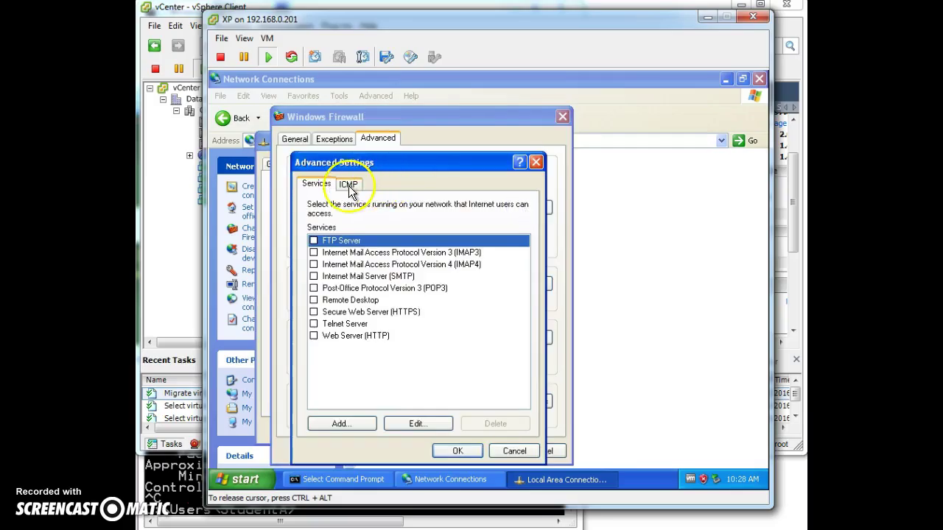
pyautogui.click(348, 185)
pyautogui.doubleClick(368, 251)
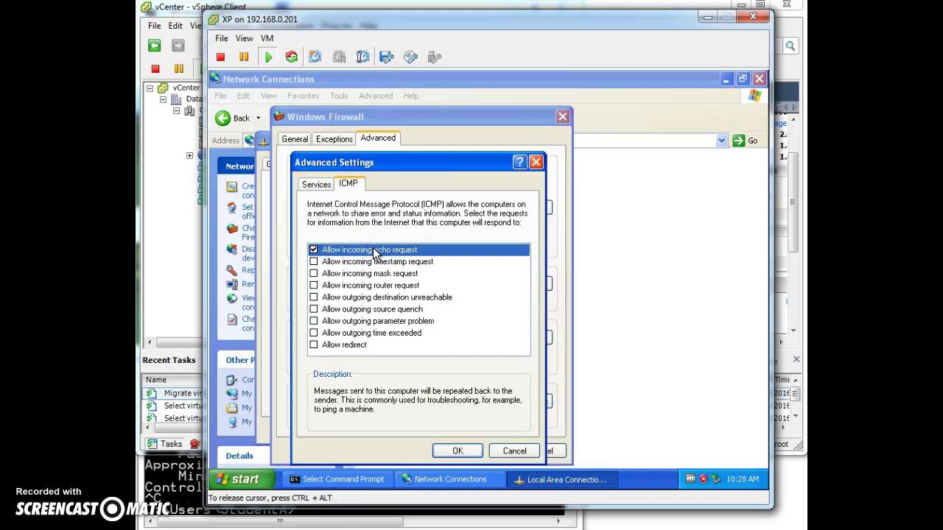
pyautogui.click(457, 451)
pyautogui.click(477, 451)
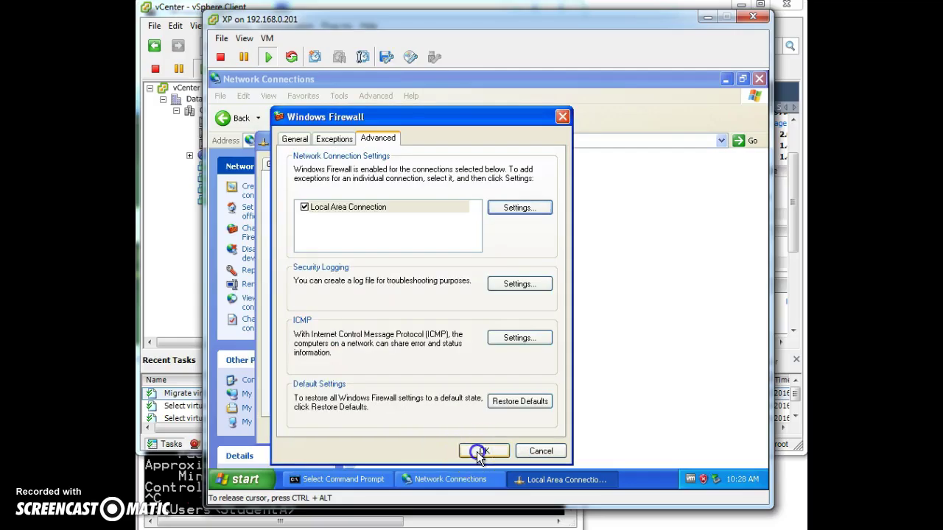
pyautogui.click(425, 430)
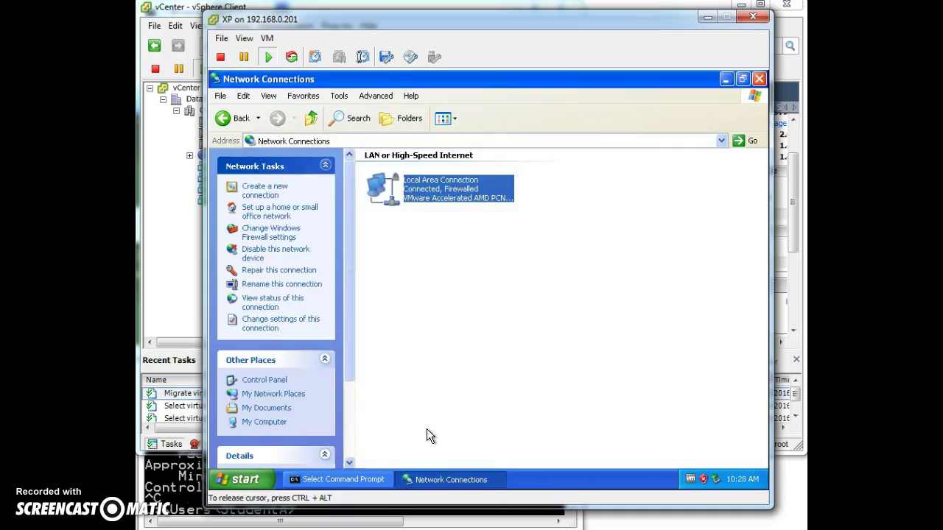
# Switch to the host's command prompt, rerun the continuous ping with ping 192.168.0.129 -t, and stop it after a few replies.
pyautogui.click(193, 496)
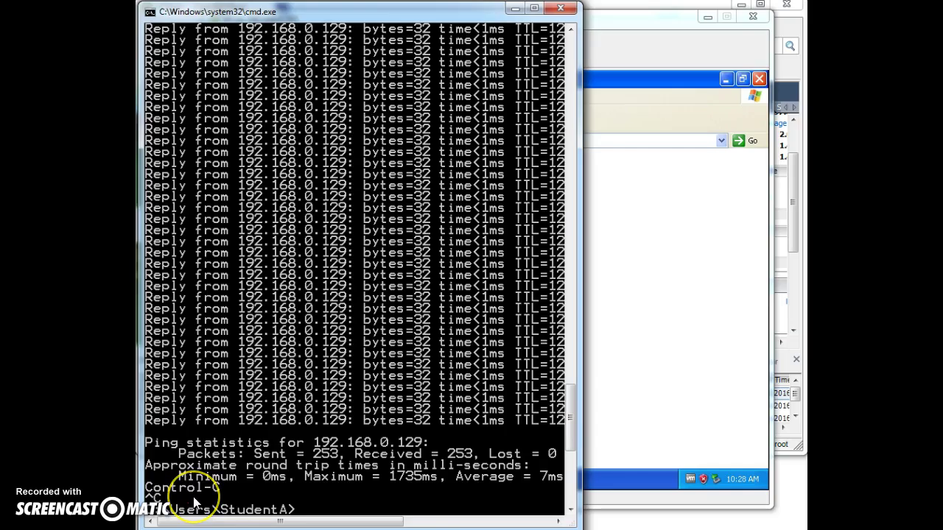
pyautogui.press('Return')
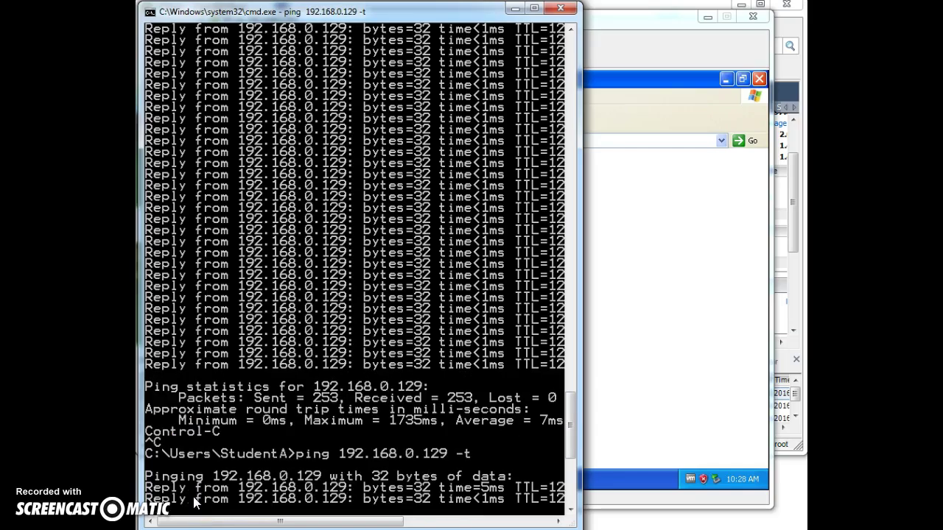
pyautogui.hotkey('ctrl', 'c')
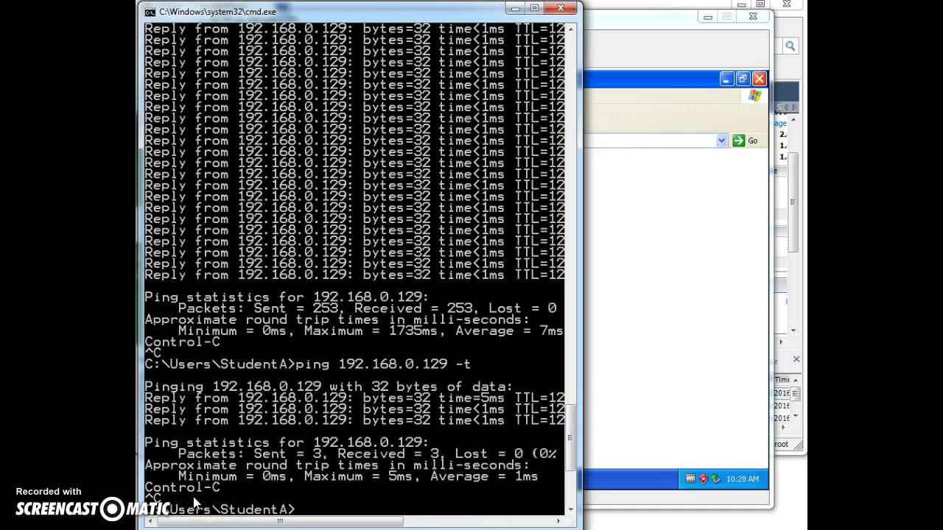
# Return to the XP virtual machine's console and open the ICMP settings of the Local Area Connection's firewall.
pyautogui.click(612, 287)
pyautogui.rightClick(427, 191)
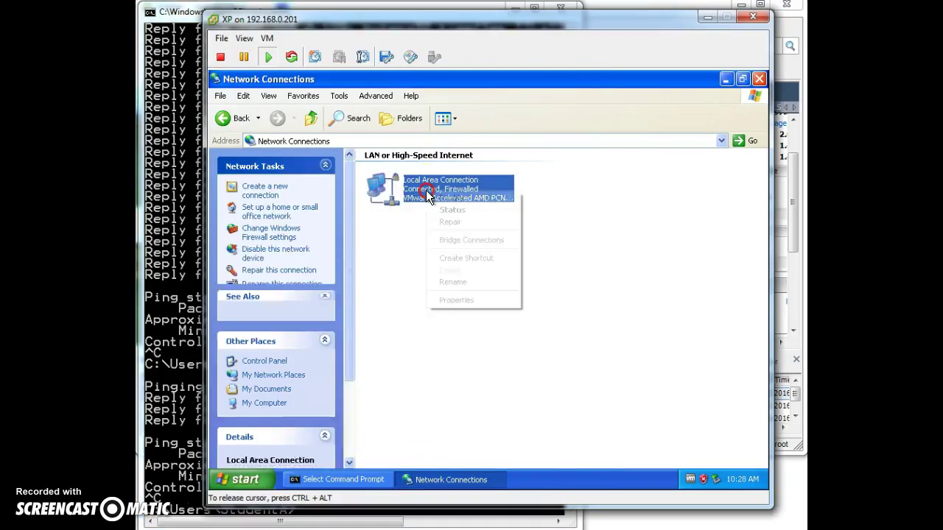
pyautogui.click(462, 302)
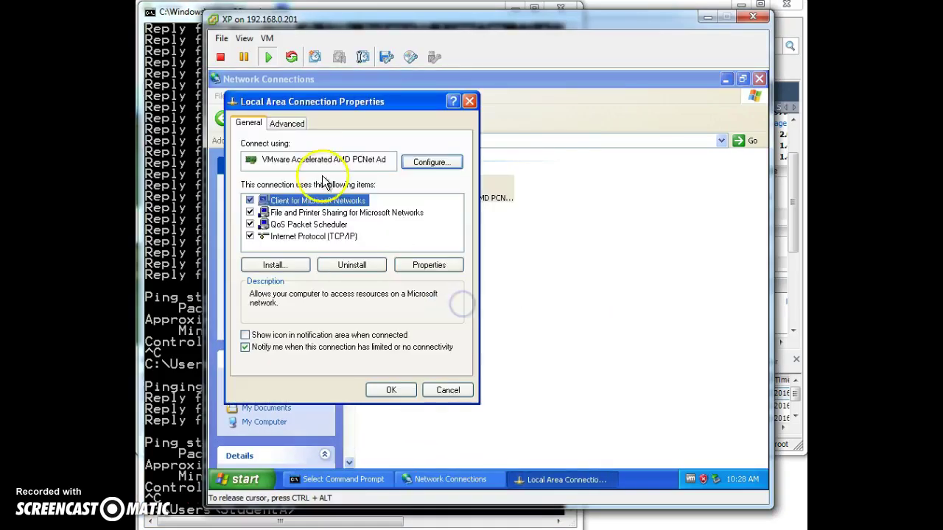
pyautogui.click(288, 123)
pyautogui.click(437, 166)
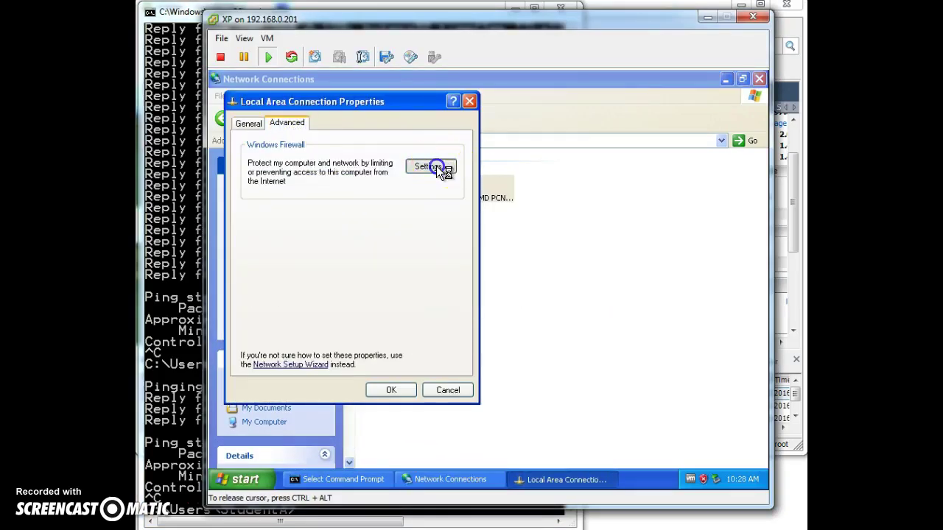
pyautogui.click(349, 139)
pyautogui.click(484, 209)
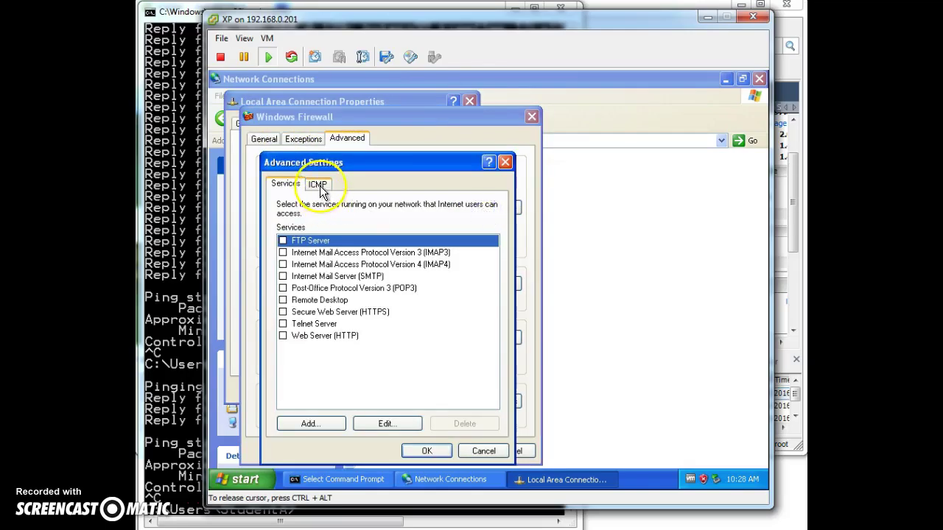
pyautogui.click(319, 186)
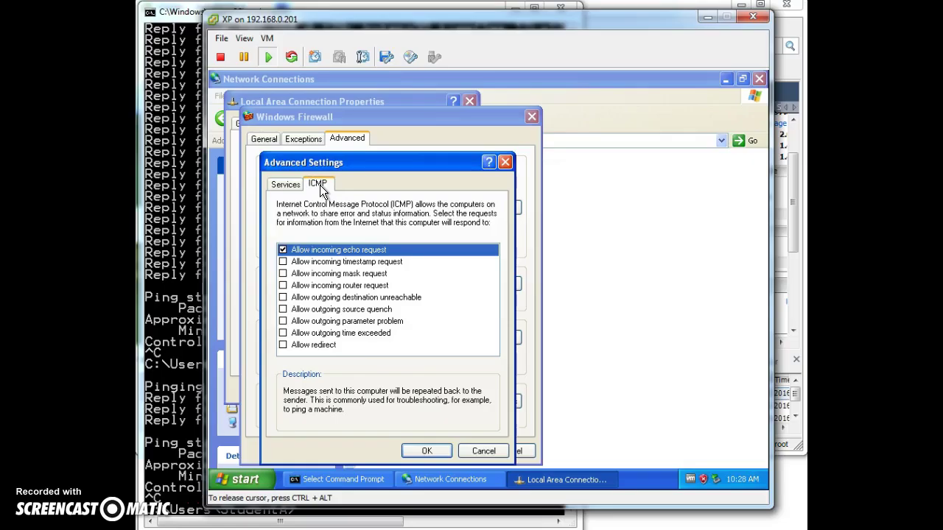